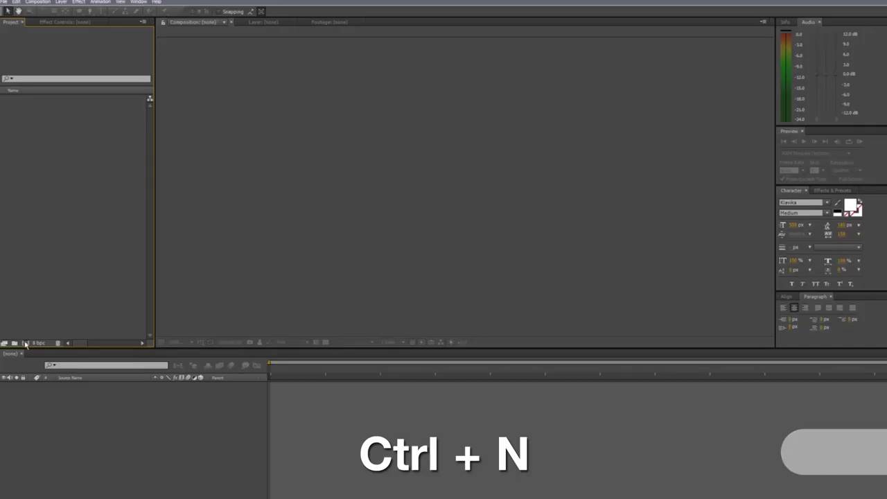
Create a 1920×1080, 25 fps, 10-second HDTV 1080 25 composition named Main
{"action": "key", "text": "ctrl+n"}
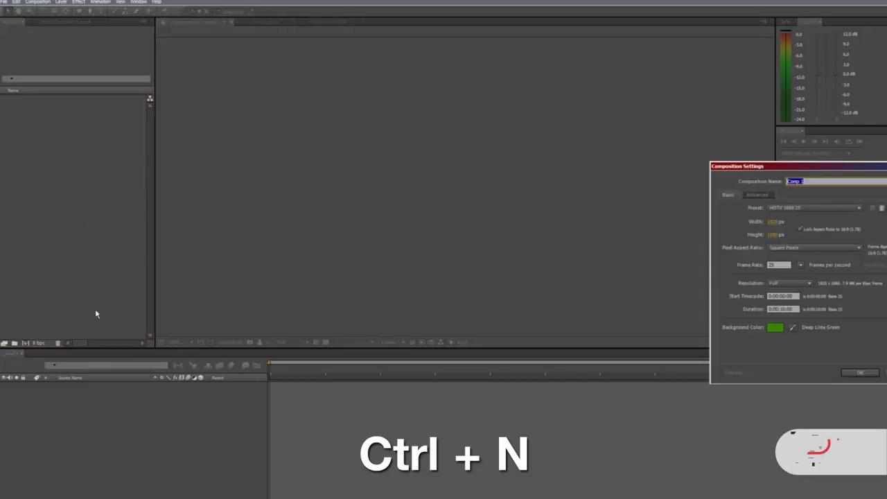
{"action": "type", "text": "Main"}
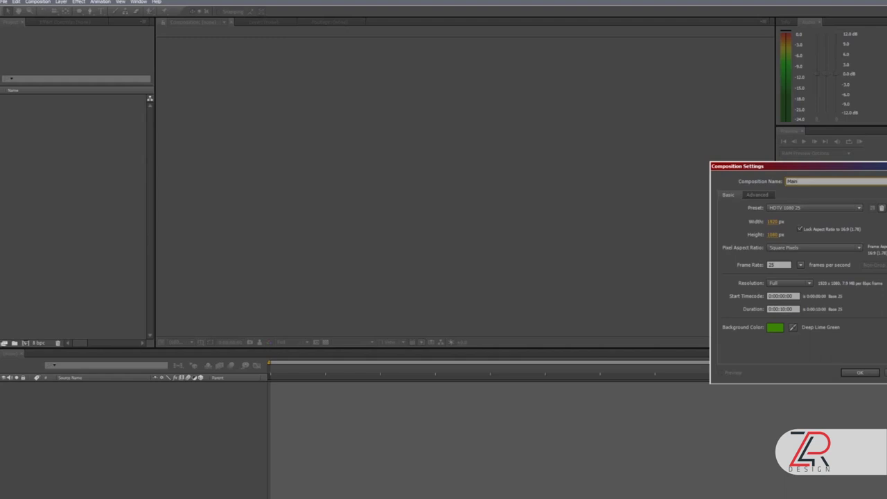
{"action": "left_click", "coordinate": [766, 264]}
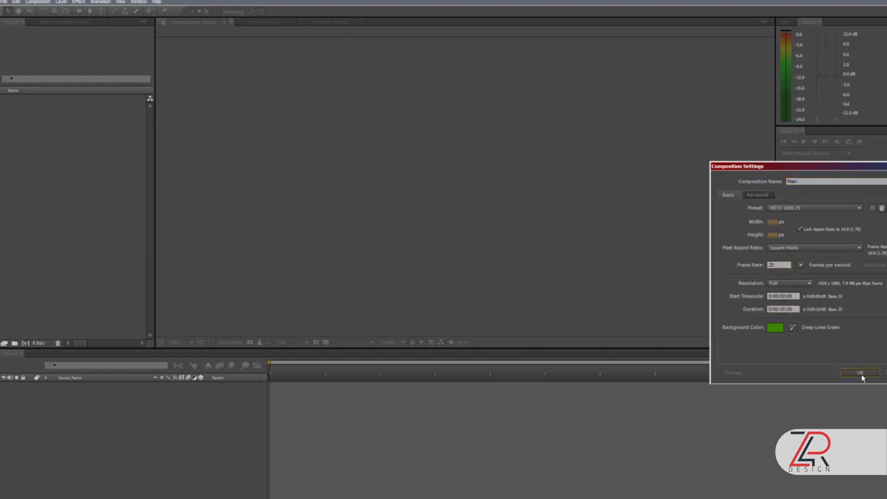
{"action": "left_click", "coordinate": [859, 373]}
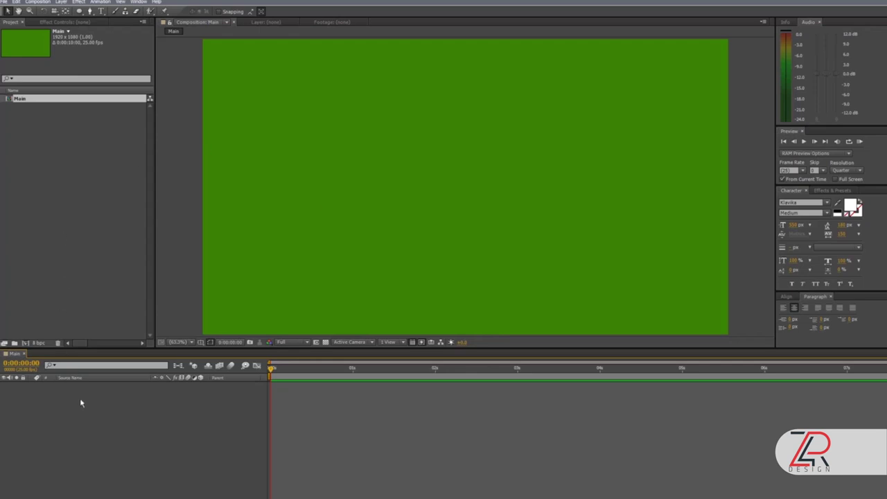
Add a text layer reading TEXT to the Main composition
{"action": "left_click", "coordinate": [101, 11]}
{"action": "left_click", "coordinate": [456, 211]}
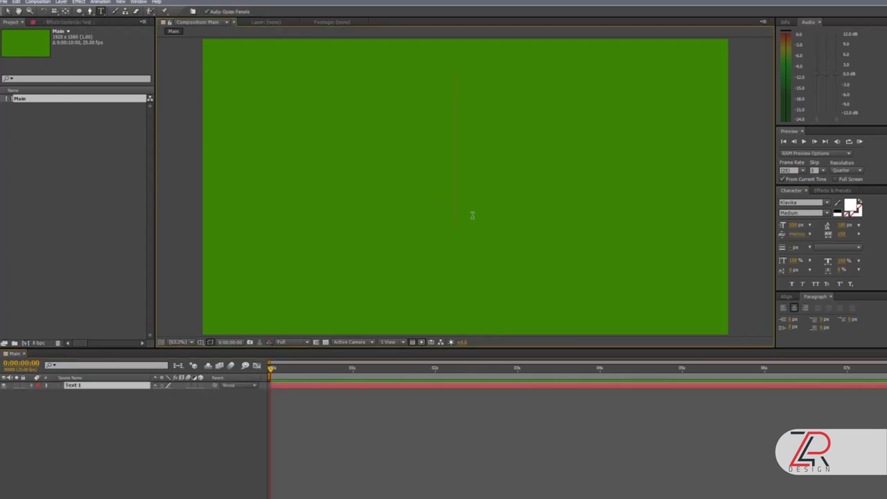
{"action": "type", "text": "TEX"}
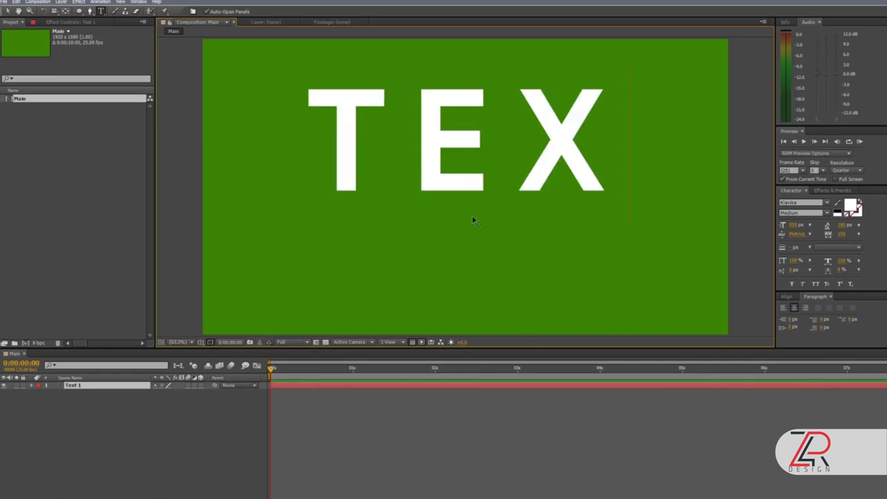
{"action": "type", "text": "T"}
Enlarge the TEXT characters' font size and letter tracking in the Character panel
{"action": "key", "text": "ctrl+a"}
{"action": "left_click", "coordinate": [797, 224]}
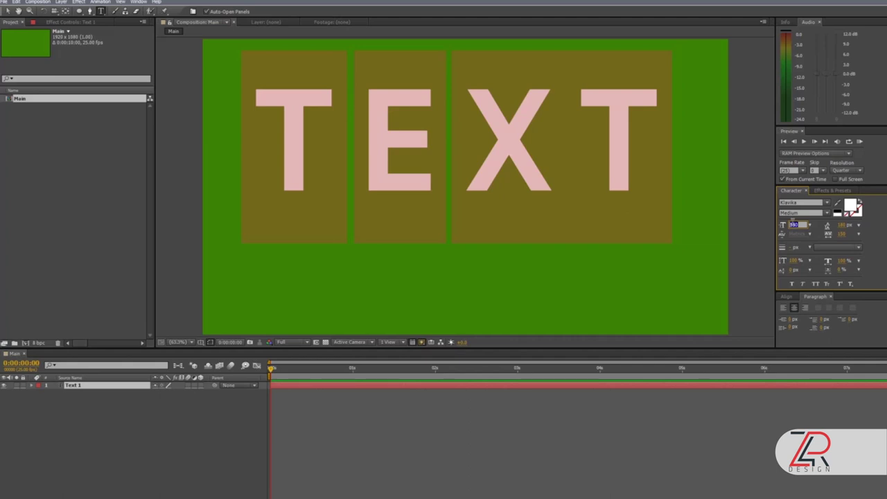
{"action": "left_click_drag", "start_coordinate": [794, 224], "coordinate": [794, 227]}
{"action": "key", "text": "Up"}
{"action": "key", "text": "Up"}
{"action": "key", "text": "Up"}
{"action": "left_click_drag", "start_coordinate": [792, 224], "coordinate": [794, 228]}
{"action": "key", "text": "Return"}
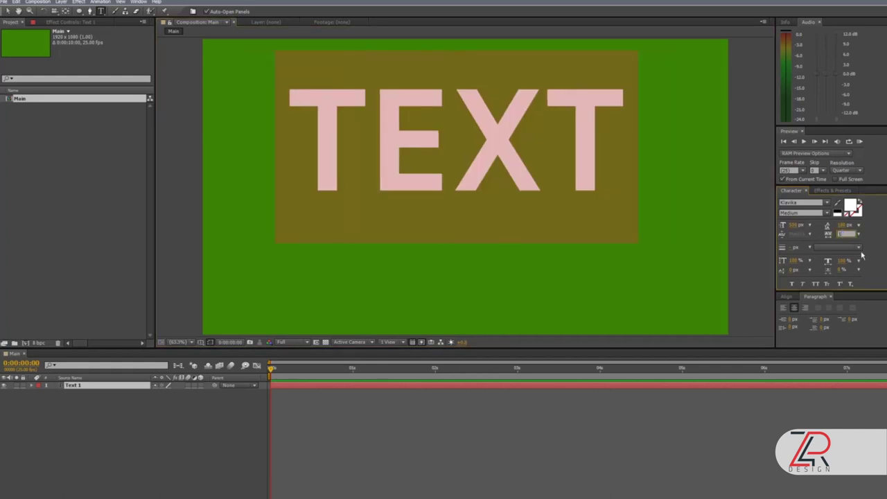
{"action": "left_click", "coordinate": [200, 433]}
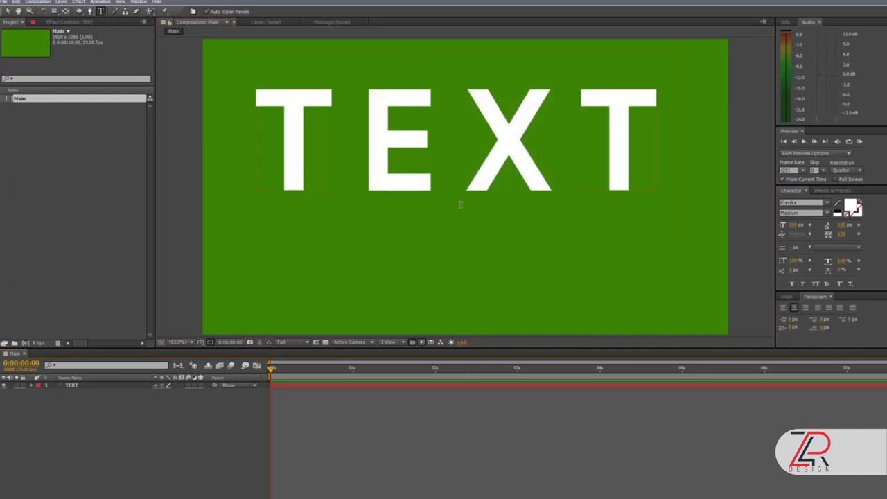
Move the TEXT layer down to the centre of the composition
{"action": "left_click", "coordinate": [432, 177]}
{"action": "key", "text": "v"}
{"action": "left_click_drag", "start_coordinate": [420, 186], "coordinate": [425, 230]}
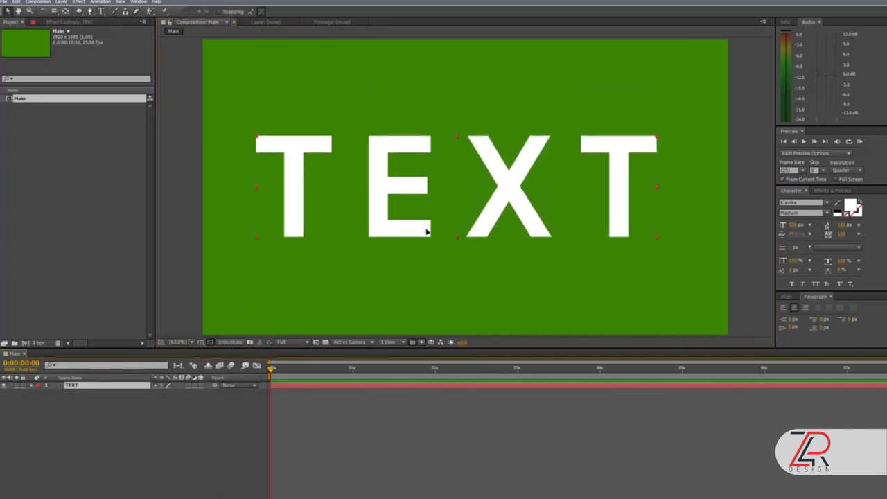
{"action": "left_click", "coordinate": [138, 468]}
{"action": "left_click", "coordinate": [90, 11]}
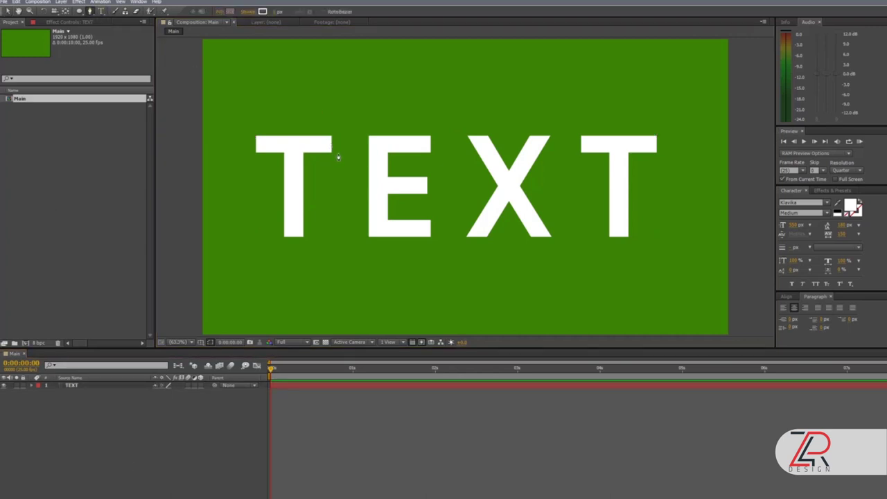
Trace the first T's inner crossbar edge and stem with a black-stroked pen path
{"action": "scroll", "coordinate": [338, 157], "scroll_direction": "up", "scroll_amount": 3}
{"action": "scroll", "coordinate": [333, 159], "scroll_direction": "up", "scroll_amount": 2}
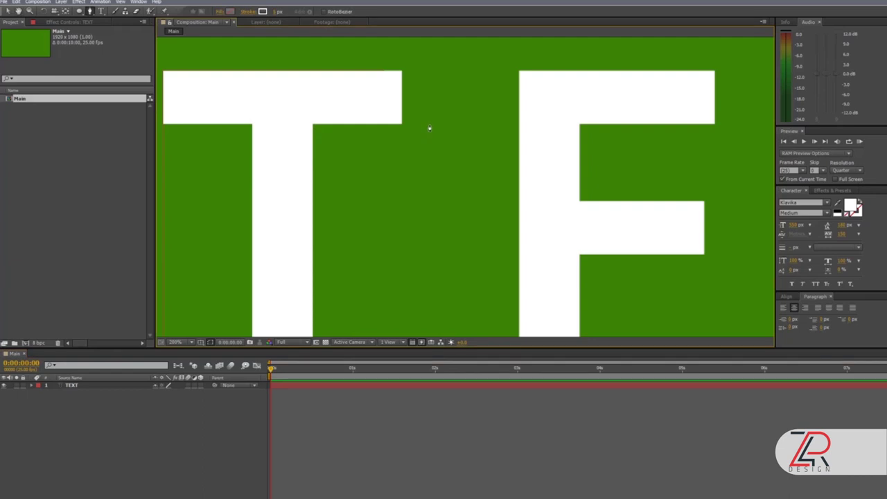
{"action": "left_click", "coordinate": [429, 124]}
{"action": "left_click", "coordinate": [313, 124]}
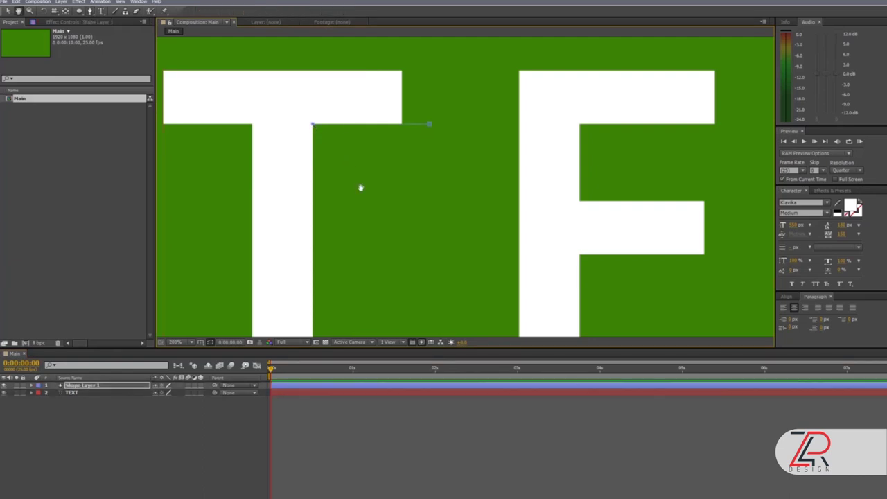
{"action": "scroll", "coordinate": [342, 178], "scroll_direction": "down", "scroll_amount": 3}
{"action": "left_click", "coordinate": [308, 311]}
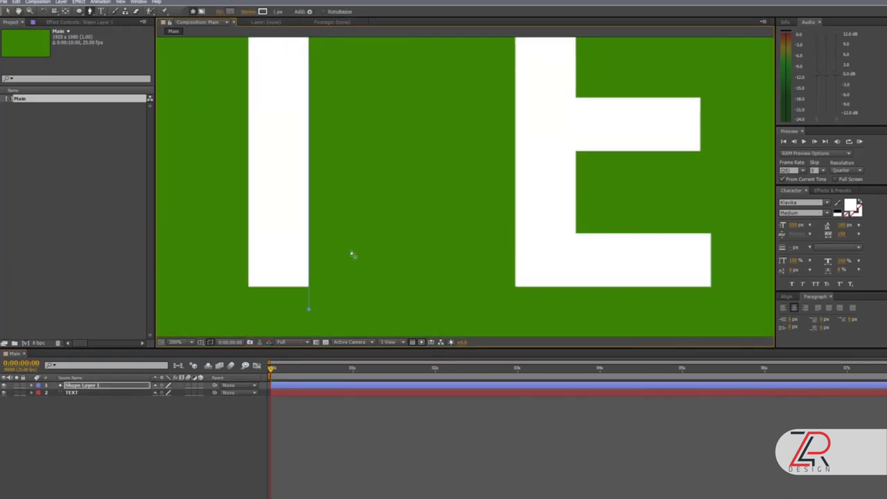
{"action": "scroll", "coordinate": [357, 235], "scroll_direction": "down", "scroll_amount": 2}
{"action": "left_click", "coordinate": [262, 12]}
{"action": "left_click", "coordinate": [149, 251]}
{"action": "left_click", "coordinate": [343, 144]}
{"action": "left_click", "coordinate": [116, 434]}
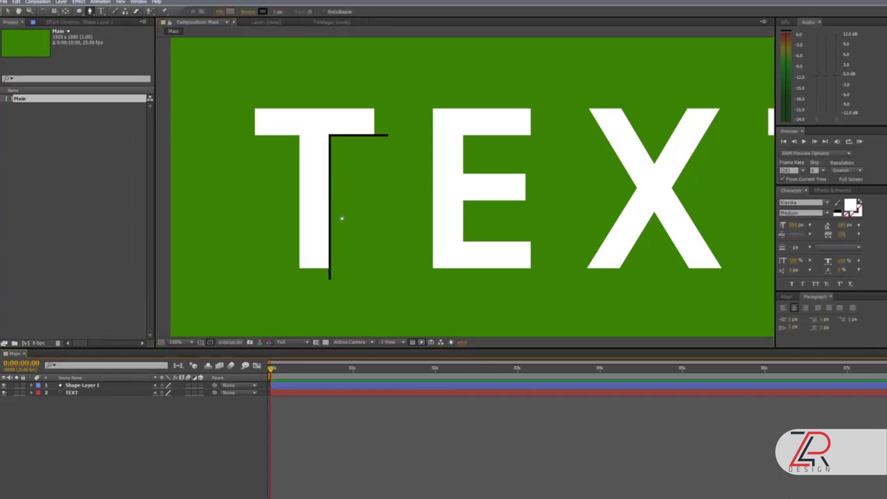
Trace the T's top edge, then the E's outer left and bottom edges, as new paths
{"action": "left_click", "coordinate": [399, 108]}
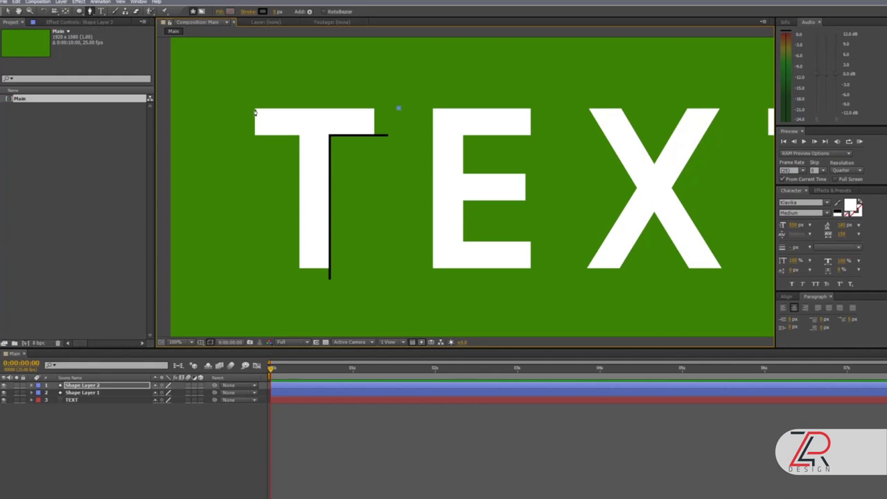
{"action": "left_click", "coordinate": [299, 136]}
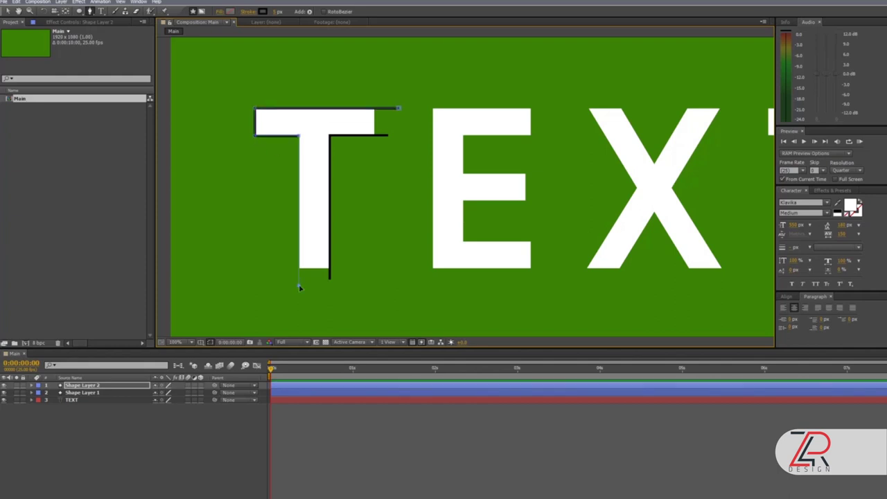
{"action": "left_click", "coordinate": [169, 443]}
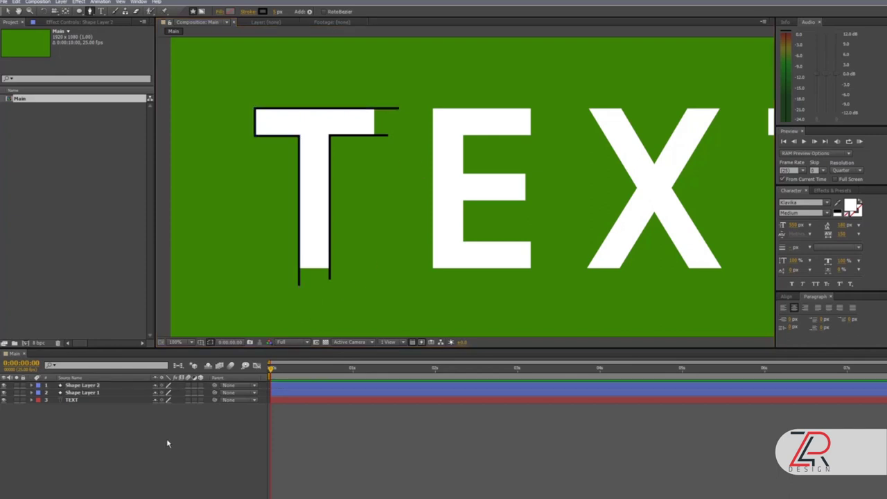
{"action": "left_click", "coordinate": [545, 110]}
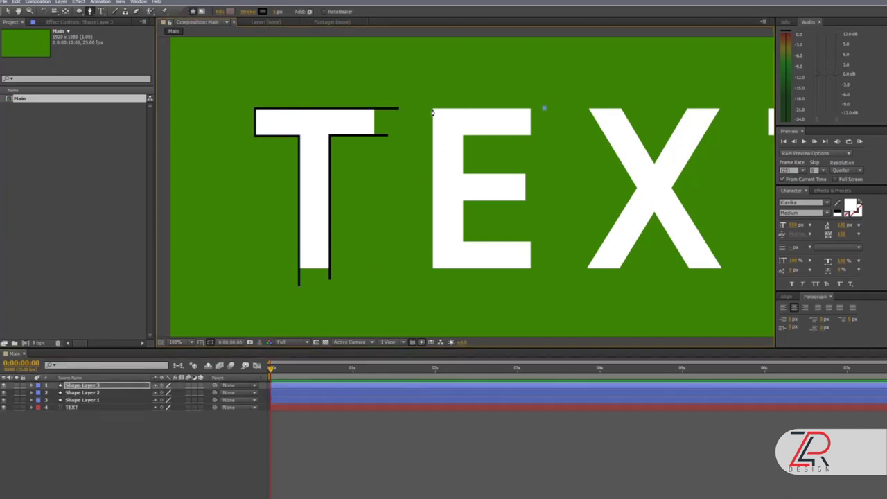
{"action": "left_click", "coordinate": [433, 268]}
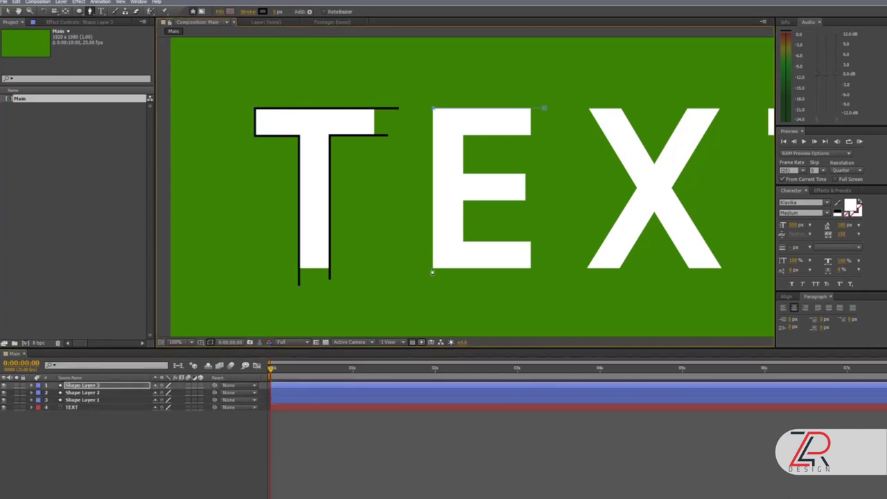
{"action": "left_click", "coordinate": [554, 268]}
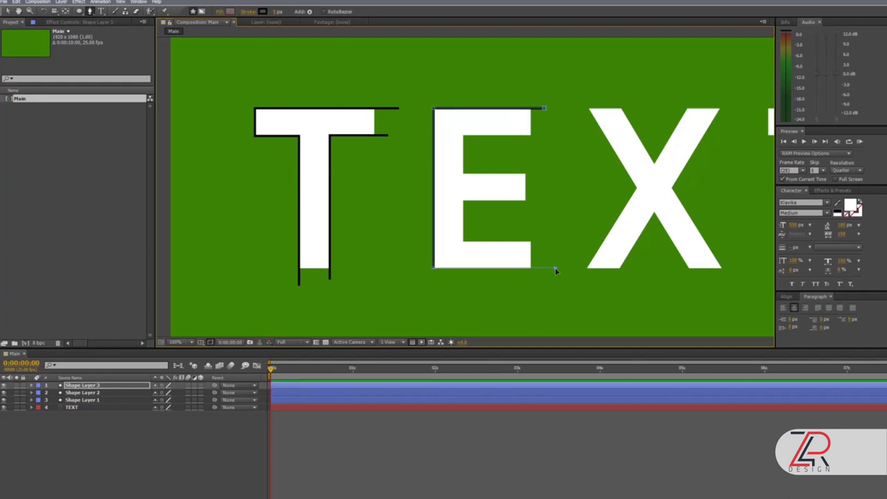
{"action": "left_click", "coordinate": [111, 441]}
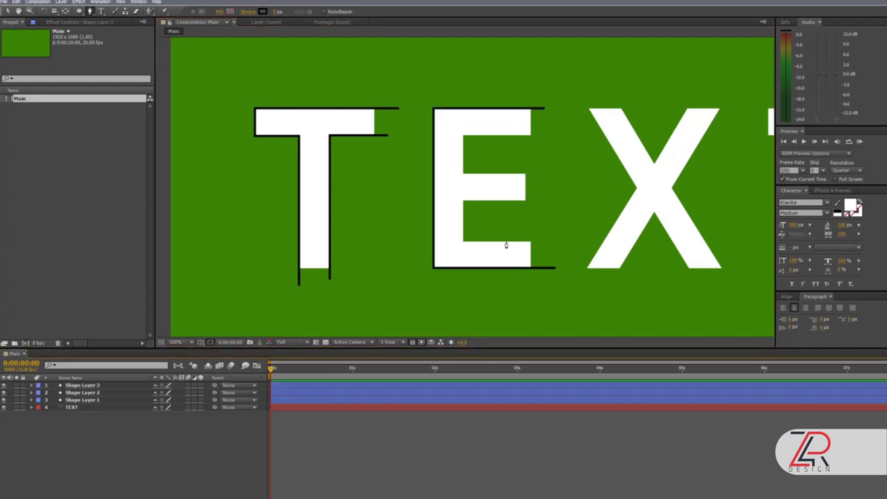
Trace the E's upper inner edge and middle arm paths, pulling the last point to the edge
{"action": "left_click", "coordinate": [548, 134]}
{"action": "left_click", "coordinate": [462, 134]}
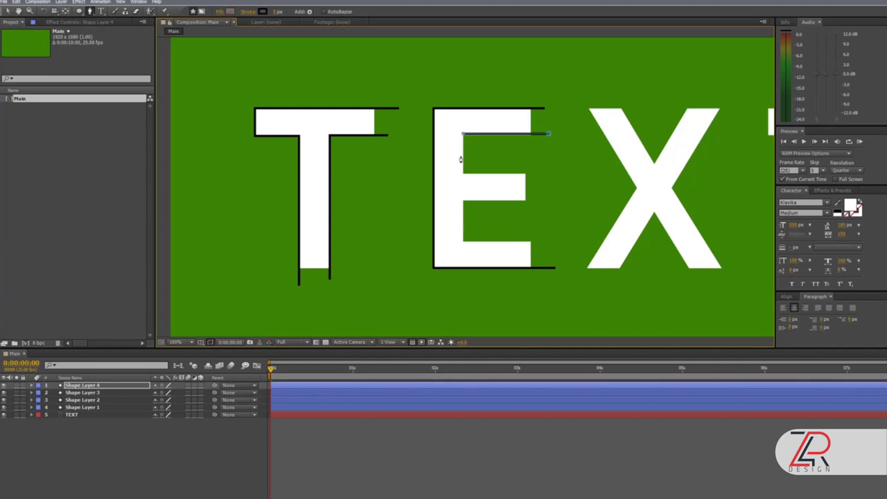
{"action": "left_click", "coordinate": [463, 173]}
{"action": "left_click", "coordinate": [201, 456]}
{"action": "left_click", "coordinate": [546, 200]}
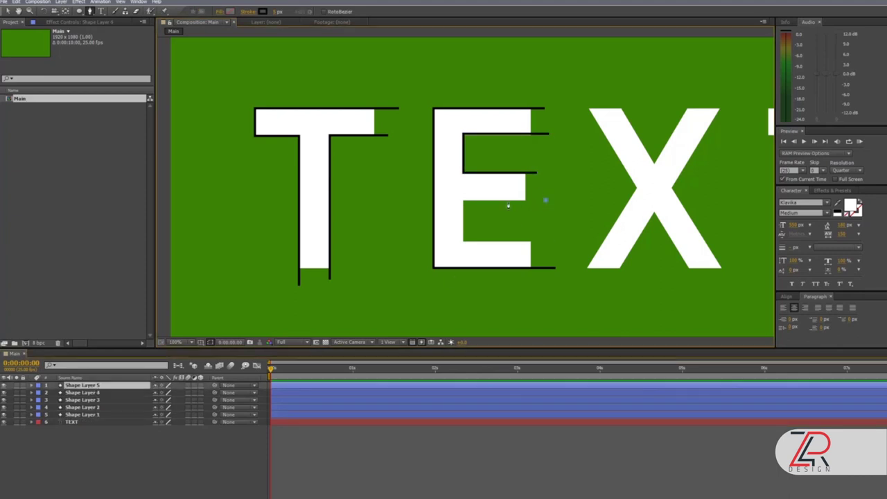
{"action": "left_click", "coordinate": [463, 201]}
{"action": "left_click", "coordinate": [464, 242]}
{"action": "left_click", "coordinate": [565, 241]}
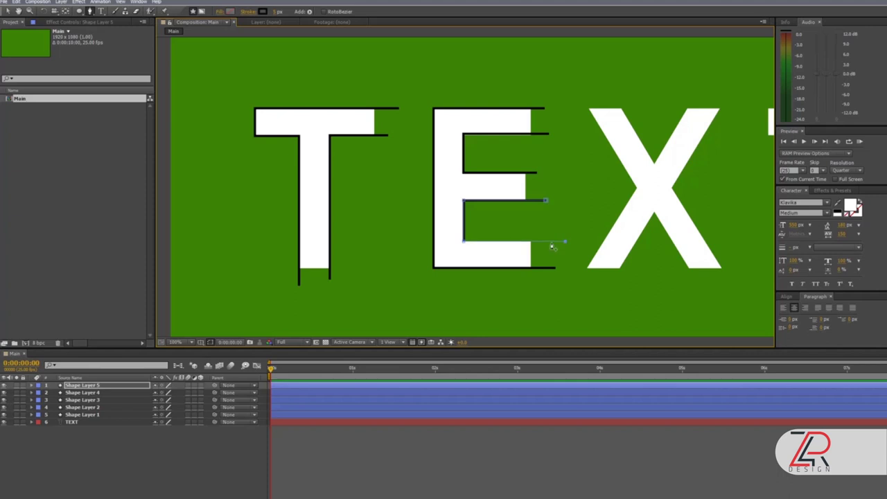
{"action": "left_click_drag", "start_coordinate": [565, 242], "coordinate": [558, 241]}
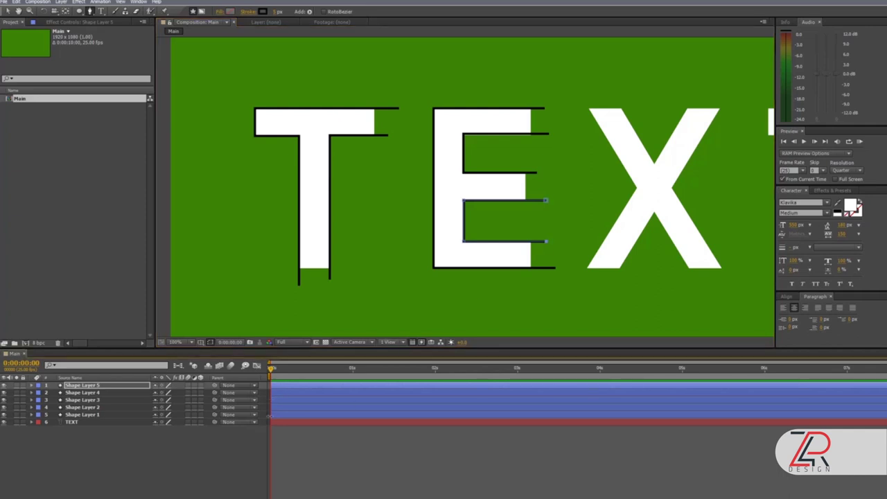
{"action": "left_click_drag", "start_coordinate": [577, 176], "coordinate": [432, 198]}
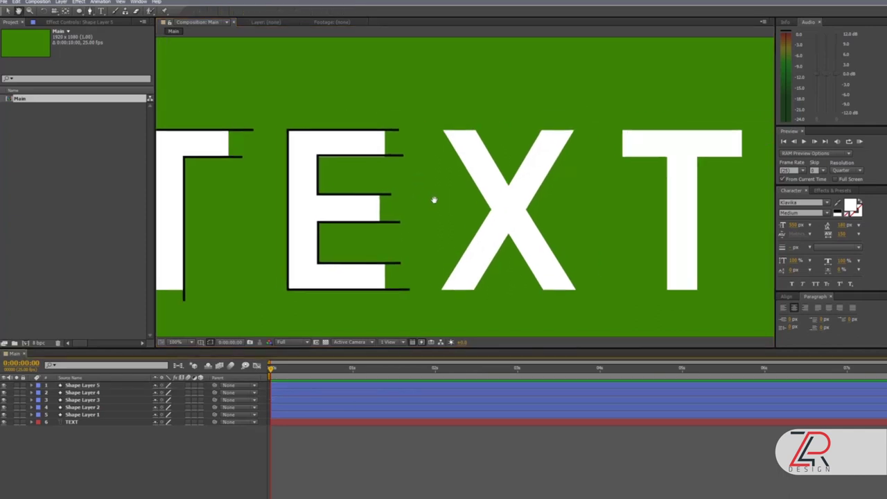
Trace the X's left edge and a short stroke above its top-left as new shape layers
{"action": "left_click", "coordinate": [435, 123]}
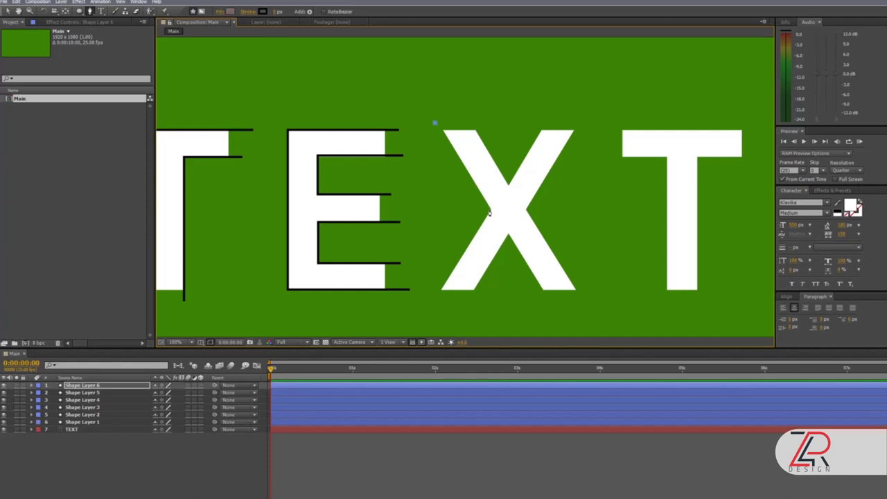
{"action": "left_click", "coordinate": [431, 302]}
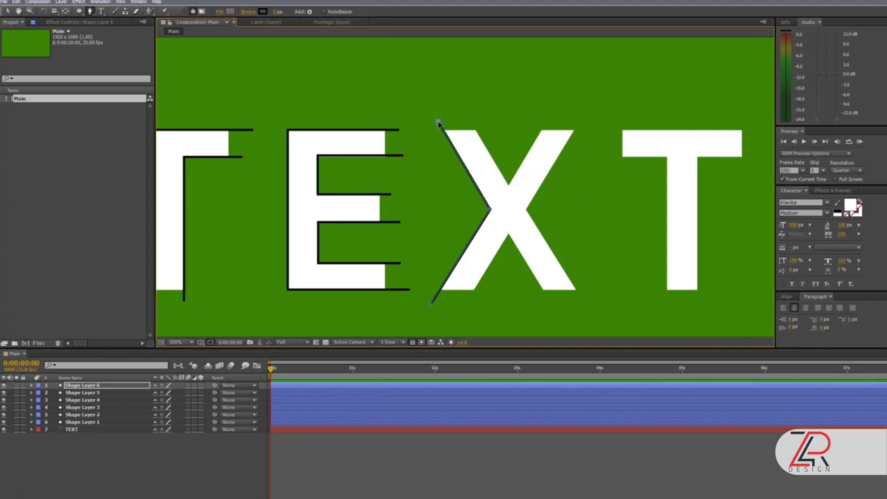
{"action": "key", "text": "F2"}
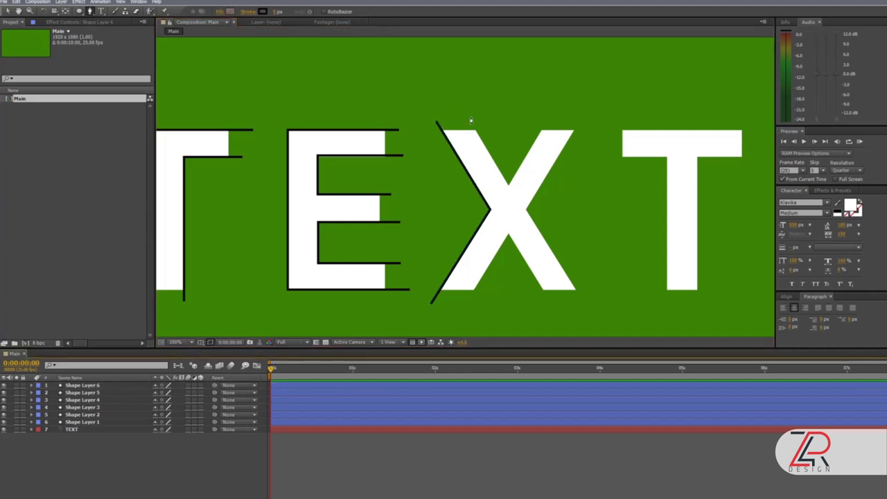
{"action": "left_click", "coordinate": [470, 116]}
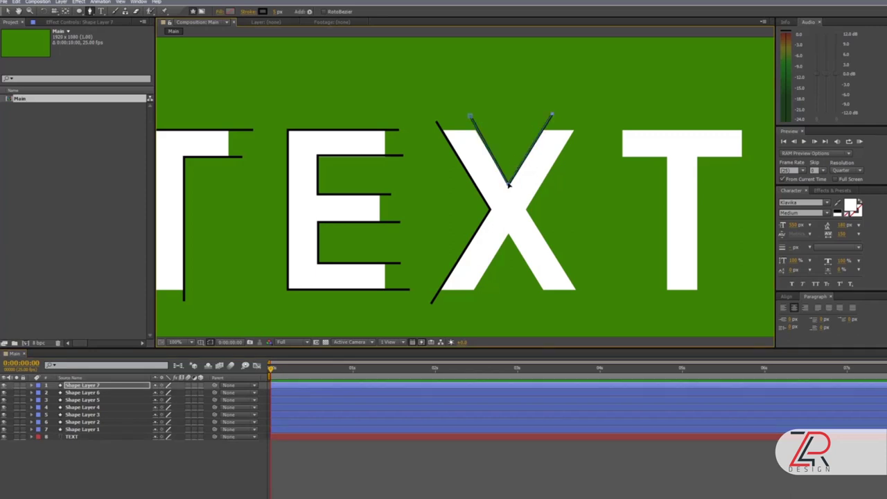
{"action": "left_click_drag", "start_coordinate": [471, 118], "coordinate": [468, 117]}
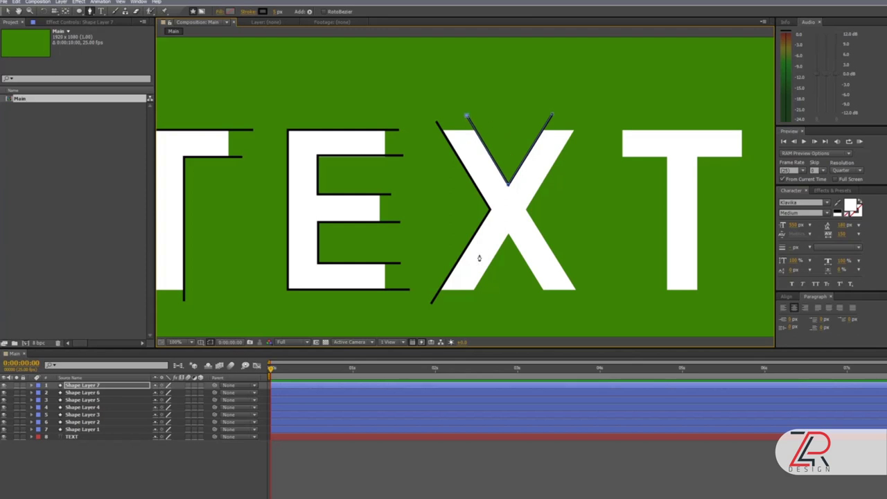
{"action": "left_click", "coordinate": [178, 491]}
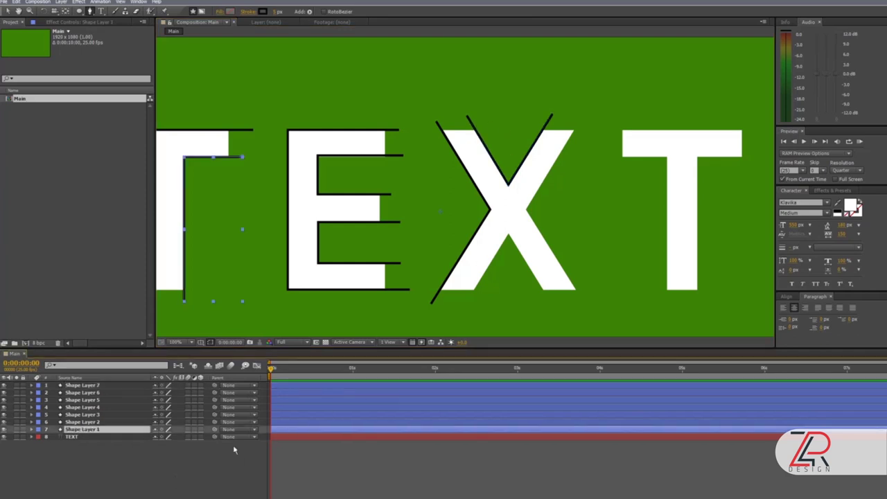
Draw the X's two diagonal strokes through its centre, extending the right one past the letter
{"action": "left_click", "coordinate": [554, 305]}
{"action": "left_click", "coordinate": [508, 237]}
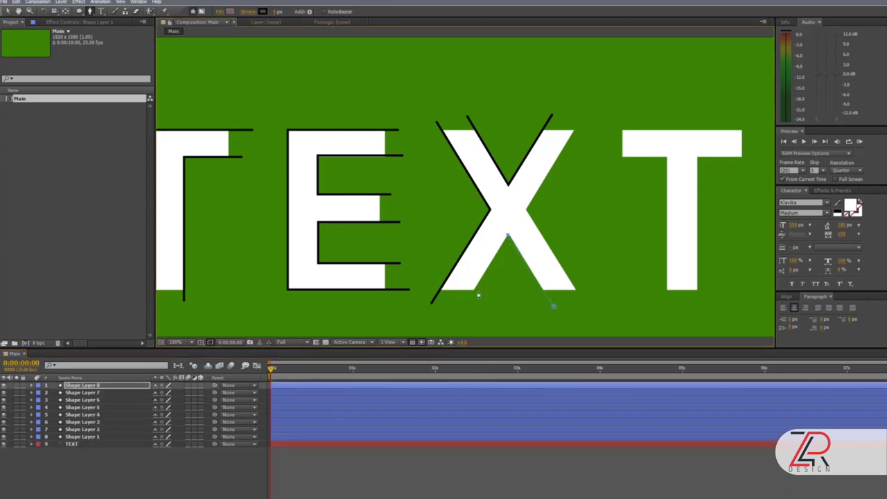
{"action": "left_click", "coordinate": [468, 303]}
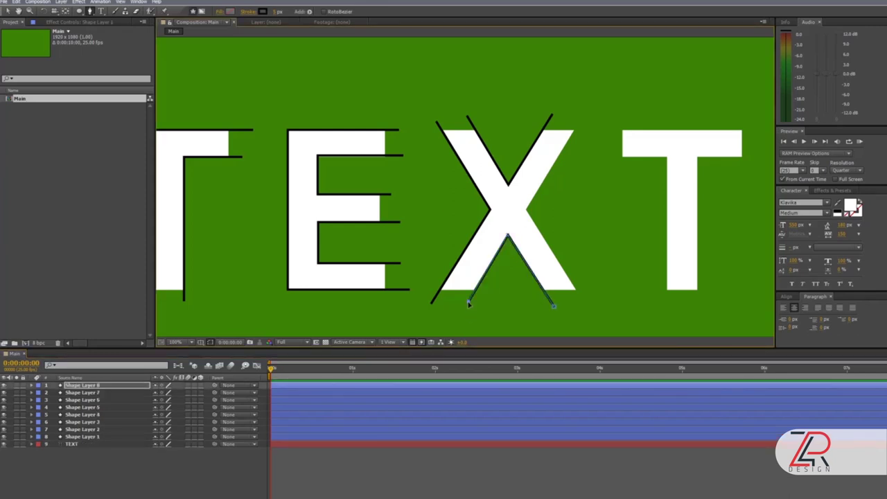
{"action": "left_click", "coordinate": [211, 493]}
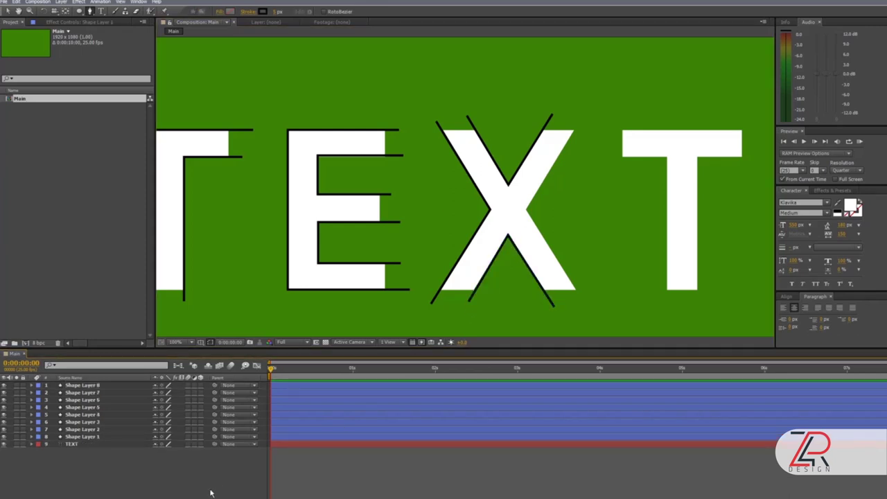
{"action": "left_click", "coordinate": [589, 120]}
{"action": "left_click", "coordinate": [526, 210]}
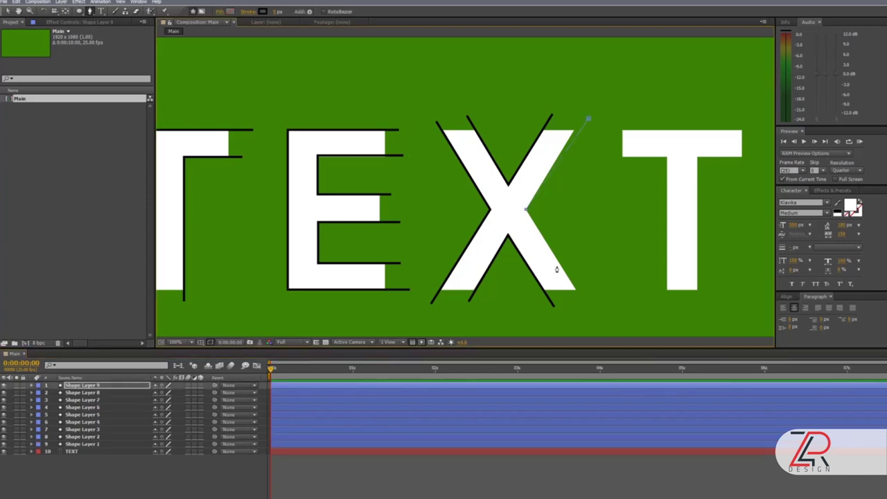
{"action": "left_click", "coordinate": [586, 302]}
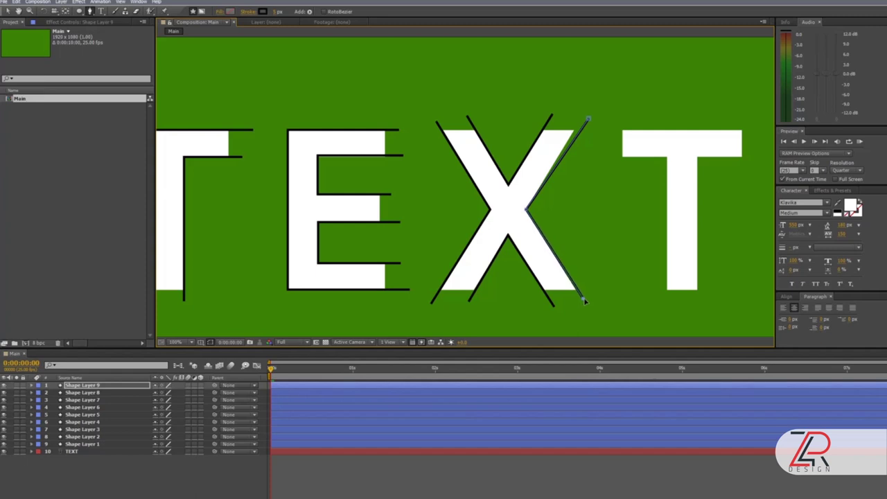
{"action": "left_click_drag", "start_coordinate": [587, 301], "coordinate": [591, 311]}
{"action": "left_click_drag", "start_coordinate": [589, 120], "coordinate": [588, 112]}
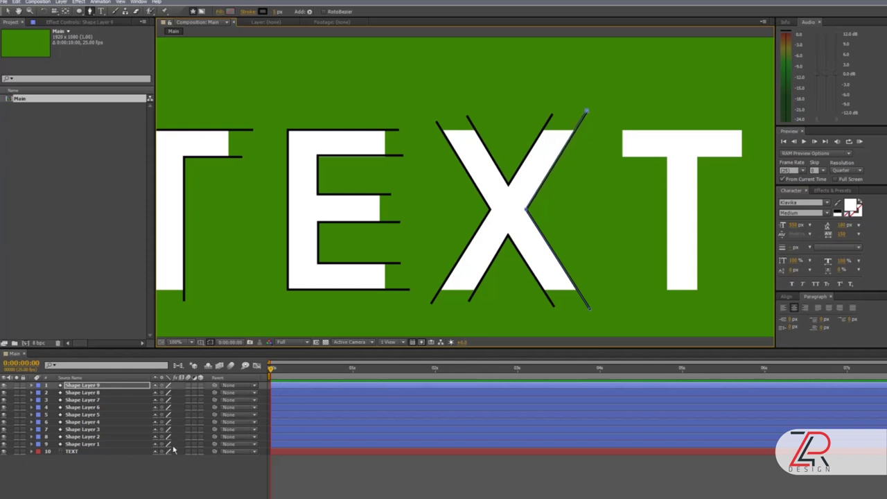
Duplicate Shape Layers 1 and 2 and move the copies onto the final T
{"action": "left_click", "coordinate": [103, 443]}
{"action": "left_click", "coordinate": [105, 437], "text": "shift"}
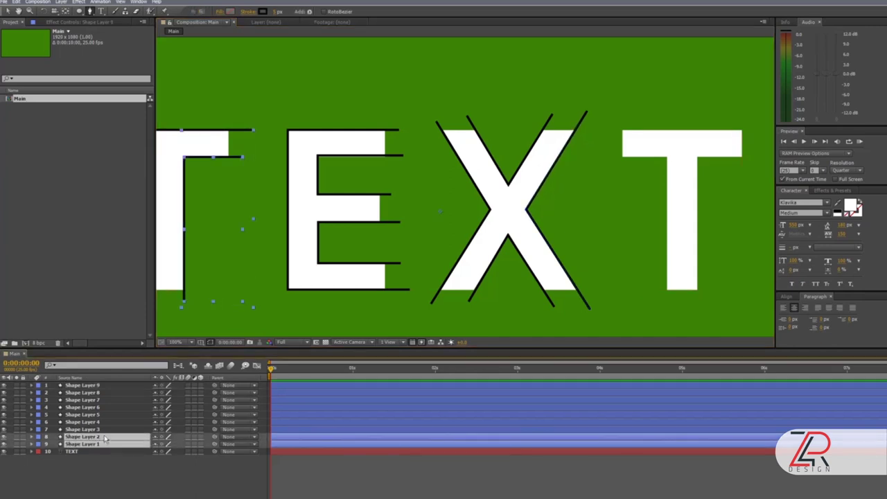
{"action": "key", "text": "ctrl+d"}
{"action": "left_click_drag", "start_coordinate": [103, 447], "coordinate": [104, 383]}
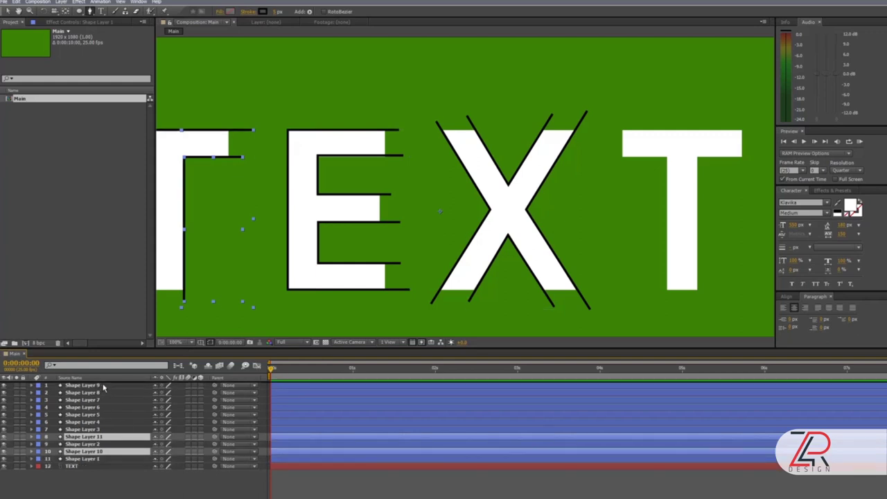
{"action": "key", "text": "v"}
{"action": "left_click_drag", "start_coordinate": [184, 287], "coordinate": [700, 280]}
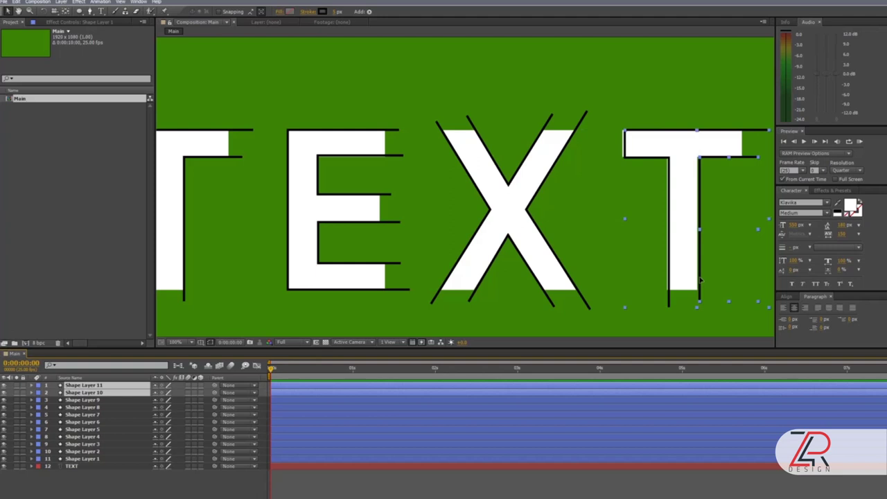
{"action": "scroll", "coordinate": [504, 187], "scroll_direction": "down", "scroll_amount": 2}
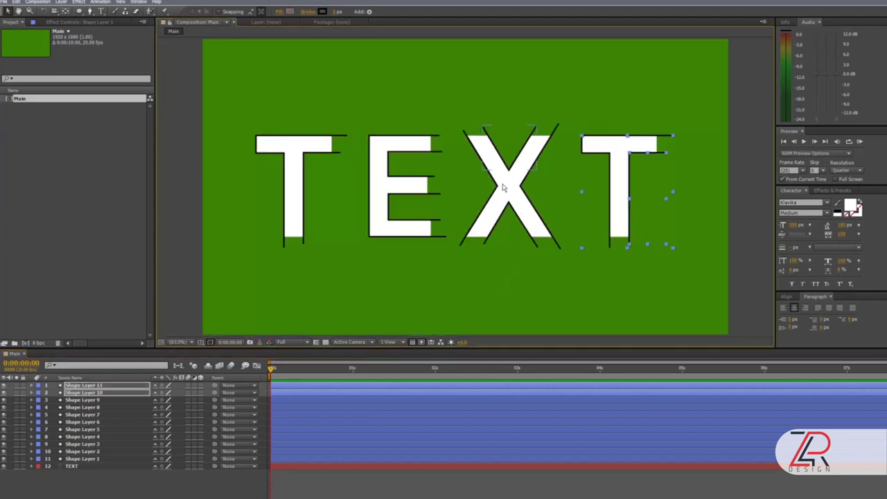
{"action": "left_click", "coordinate": [95, 459]}
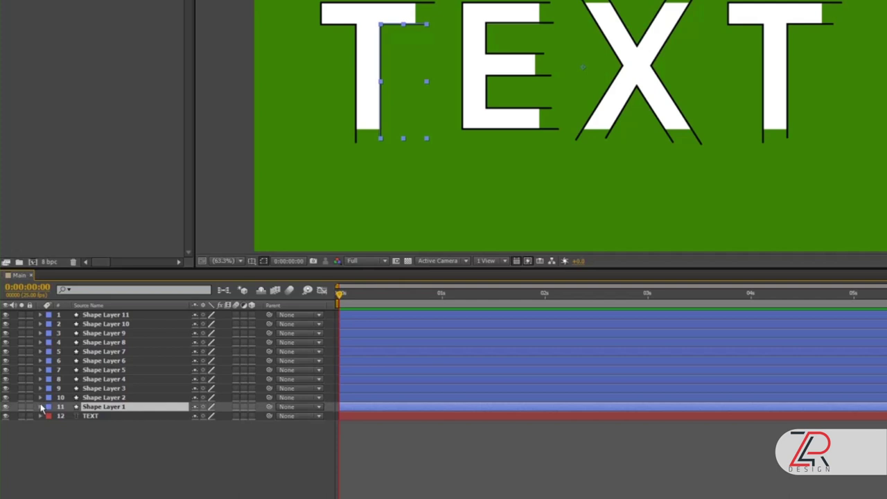
Add Trim Paths to Shape Layer 1 and raise its Start value to 28%
{"action": "left_click", "coordinate": [32, 456]}
{"action": "left_click", "coordinate": [208, 464]}
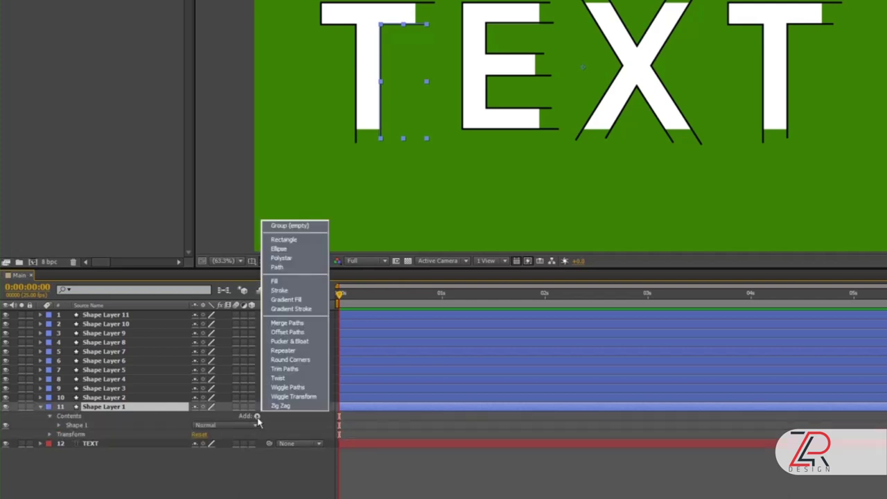
{"action": "left_click", "coordinate": [284, 368]}
{"action": "left_click", "coordinate": [59, 435]}
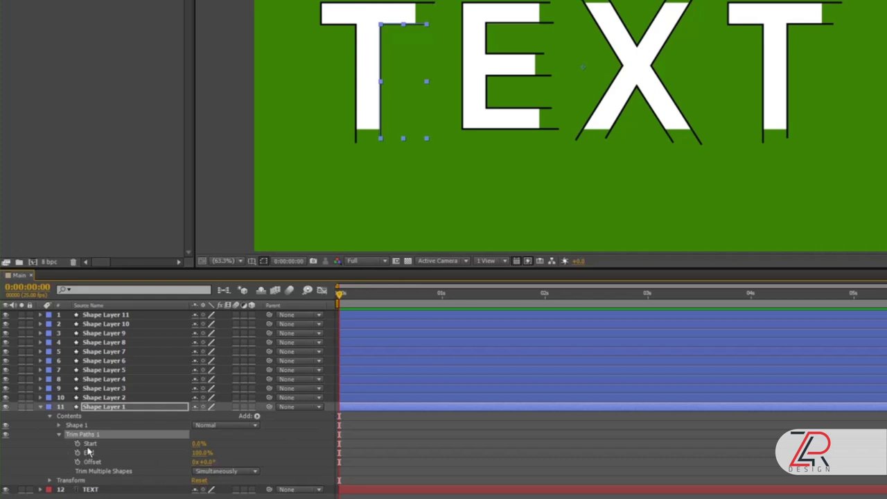
{"action": "left_click", "coordinate": [198, 444]}
{"action": "left_click_drag", "start_coordinate": [199, 444], "coordinate": [213, 444]}
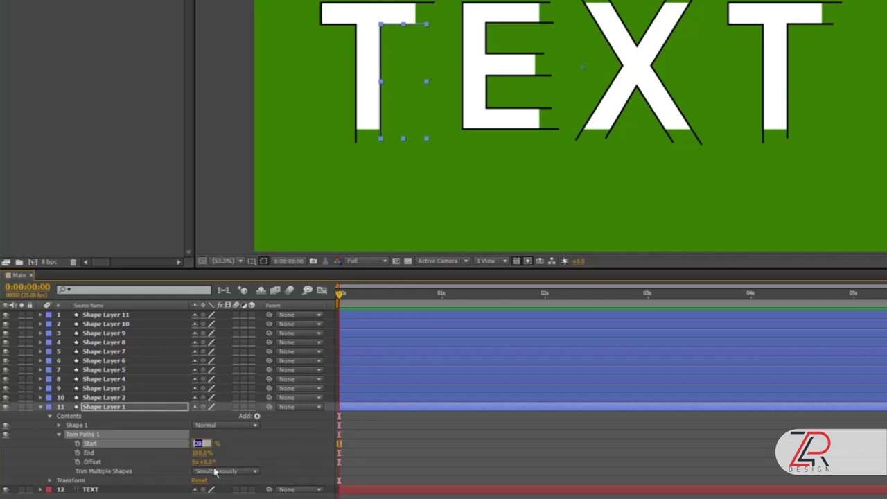
Set Trim Paths End to 28% and keyframe Start and End at frame 0
{"action": "left_click", "coordinate": [201, 453]}
{"action": "type", "text": "28"}
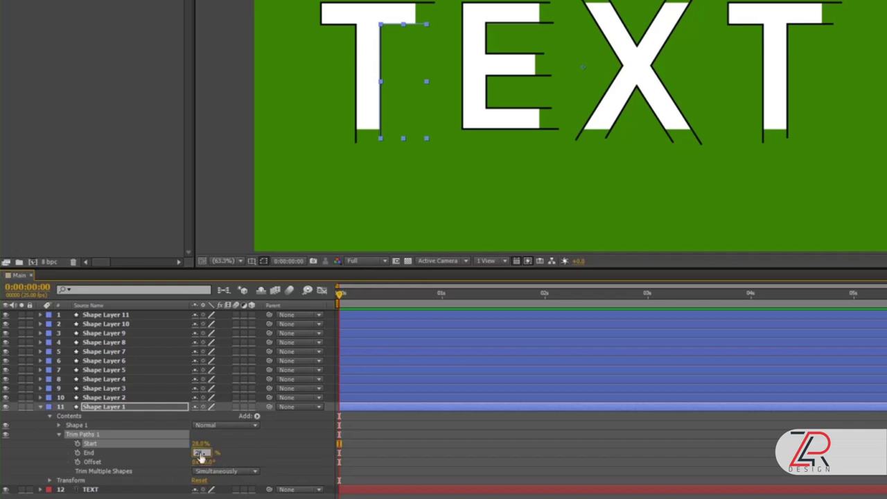
{"action": "key", "text": "Return"}
{"action": "left_click", "coordinate": [90, 443], "text": "shift"}
{"action": "left_click", "coordinate": [77, 452]}
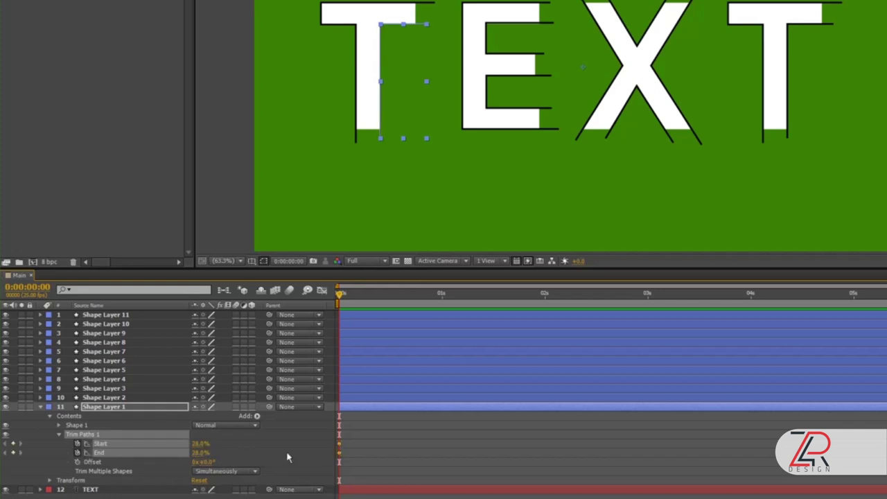
At frame 20 set Start to 0% and End to 100%, then easy-ease all four keyframes
{"action": "key", "text": "shift+Page_Down"}
{"action": "key", "text": "shift+Page_Down"}
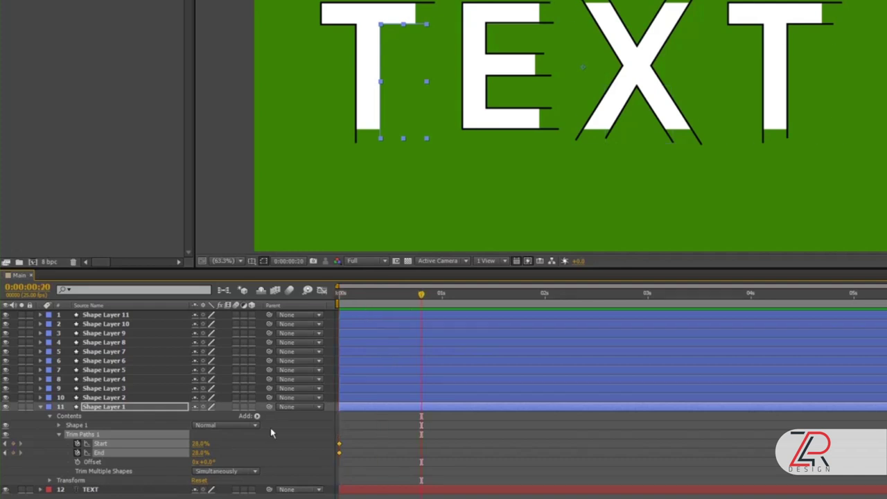
{"action": "left_click_drag", "start_coordinate": [200, 444], "coordinate": [132, 444]}
{"action": "left_click_drag", "start_coordinate": [199, 452], "coordinate": [301, 451]}
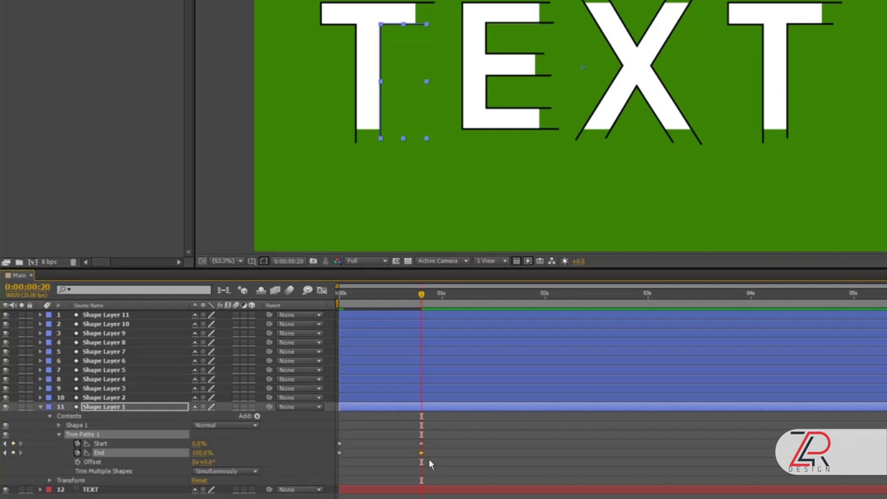
{"action": "left_click_drag", "start_coordinate": [437, 440], "coordinate": [332, 463]}
{"action": "key", "text": "F9"}
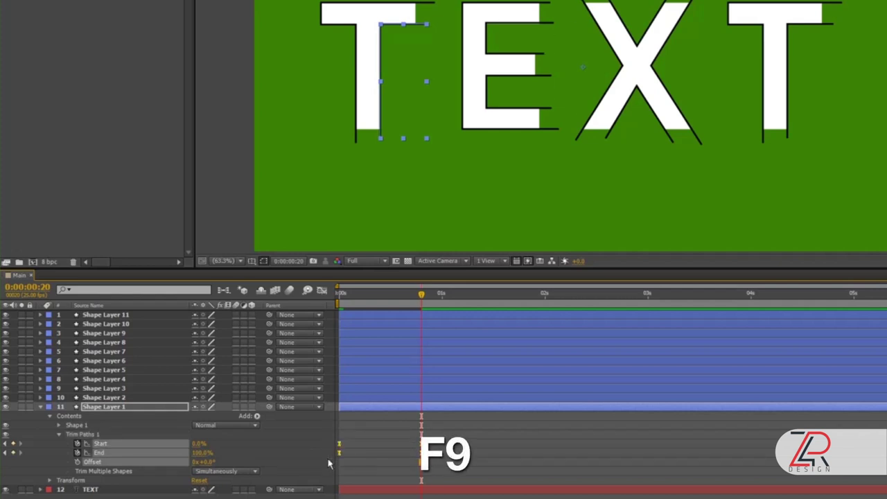
Reshape the trim keyframes' speed curve in the Graph Editor into an early sharp spike, then preview
{"action": "left_click", "coordinate": [321, 289]}
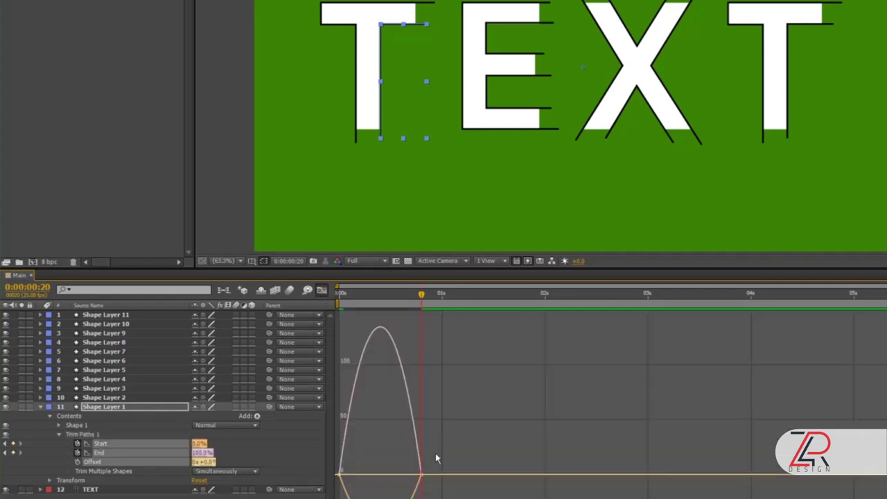
{"action": "left_click_drag", "start_coordinate": [409, 491], "coordinate": [336, 496]}
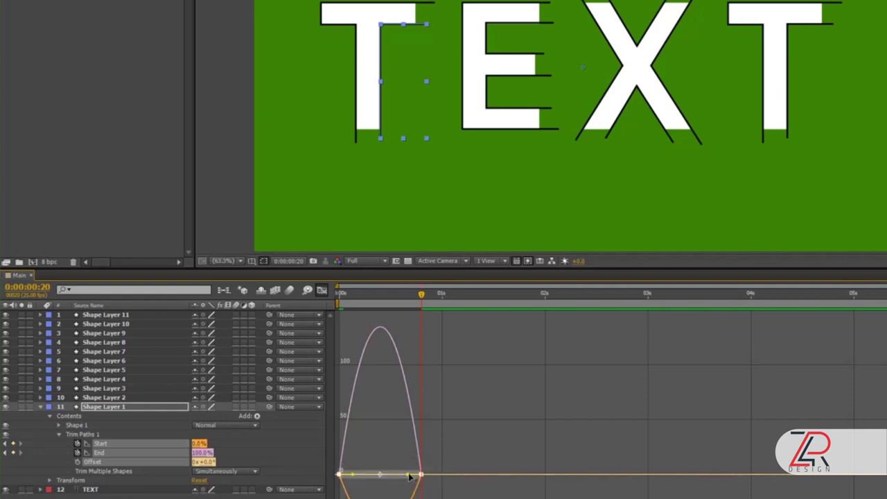
{"action": "left_click_drag", "start_coordinate": [402, 475], "coordinate": [380, 474]}
{"action": "key", "text": "Home"}
{"action": "key", "text": "space"}
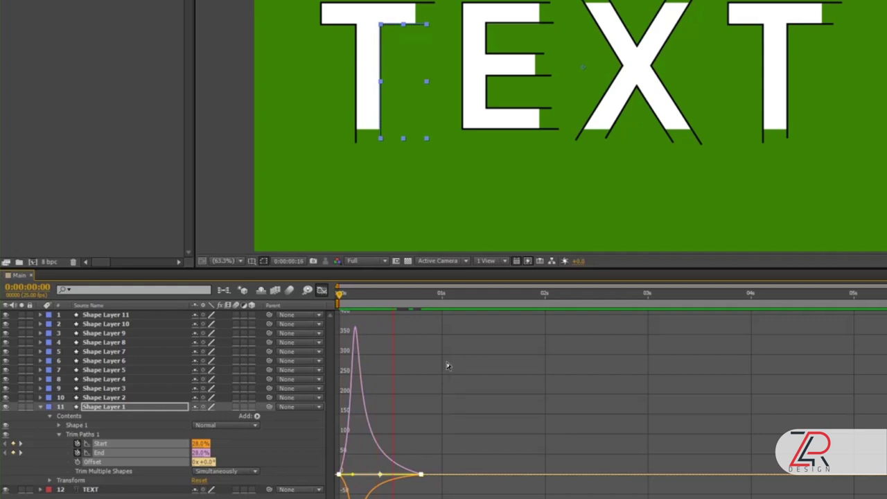
{"action": "left_click", "coordinate": [322, 290]}
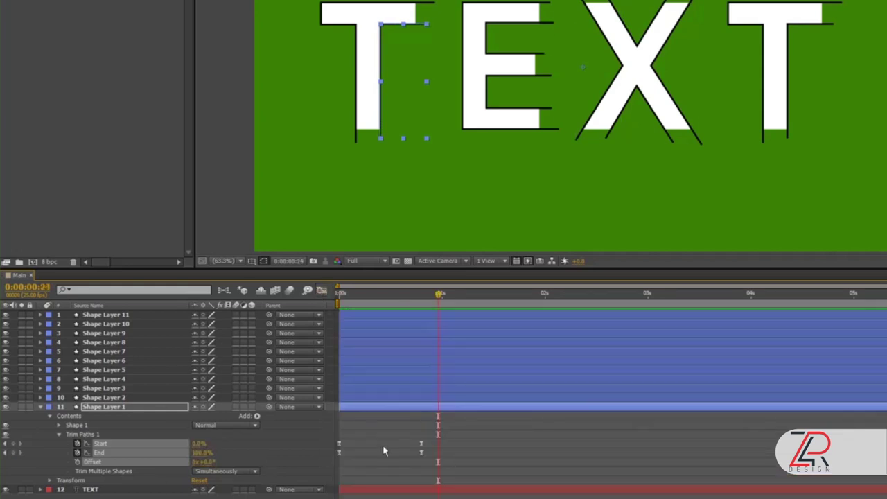
Copy Shape Layer 1's Trim Paths keyframes onto Shape Layer 2, with Start and End at 47%
{"action": "left_click", "coordinate": [77, 435]}
{"action": "key", "text": "ctrl+c"}
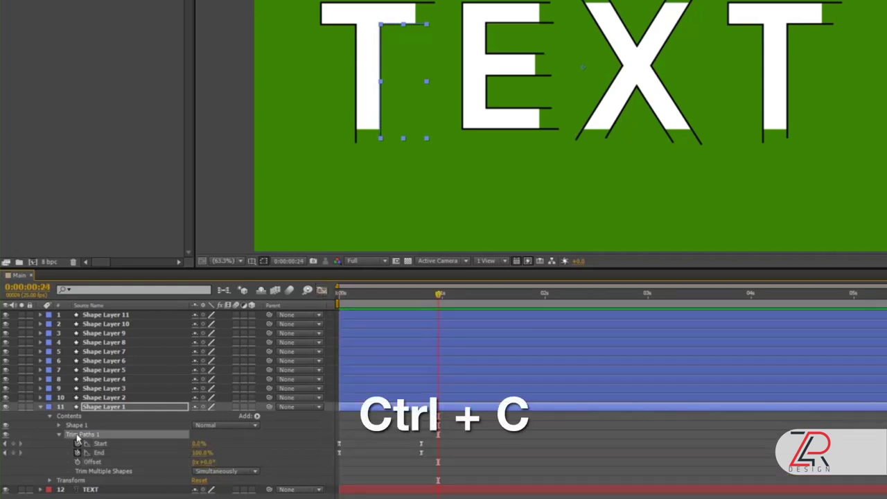
{"action": "key", "text": "Home"}
{"action": "left_click", "coordinate": [362, 397]}
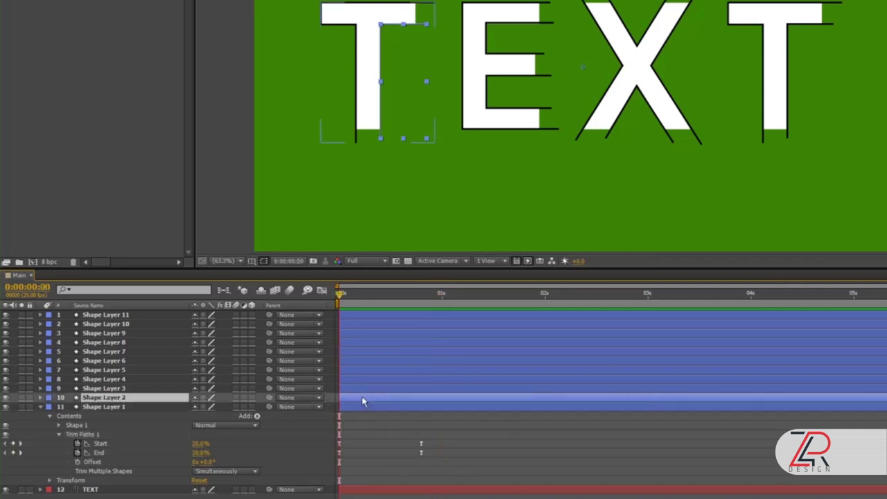
{"action": "key", "text": "ctrl+v"}
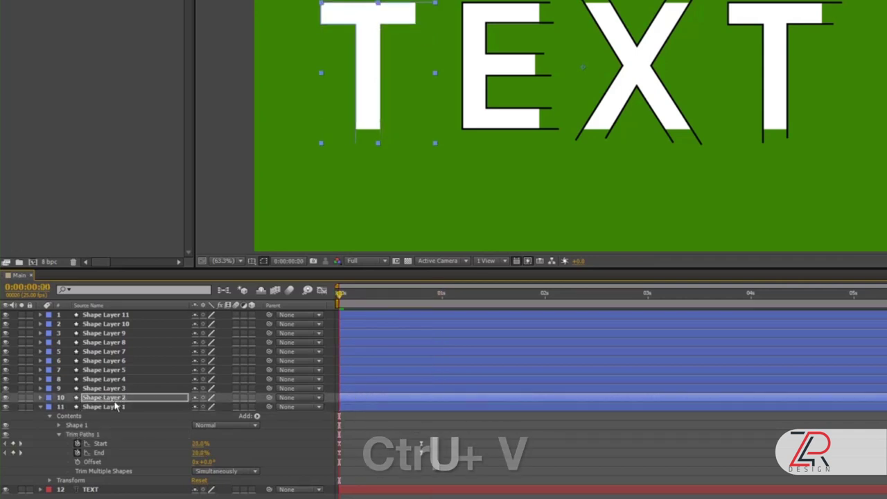
{"action": "key", "text": "u"}
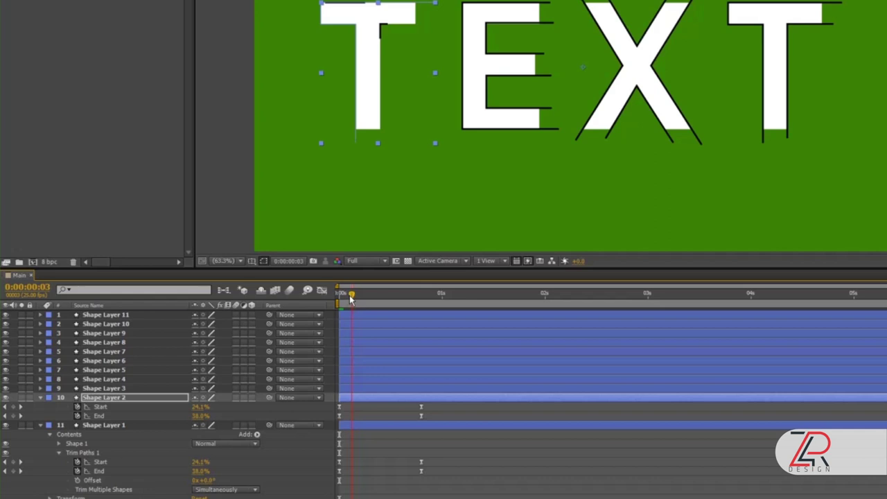
{"action": "left_click_drag", "start_coordinate": [200, 406], "coordinate": [211, 406]}
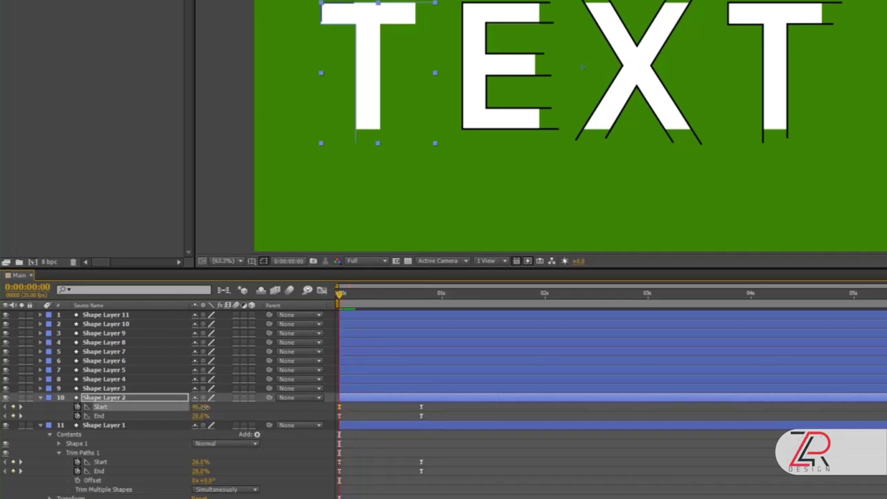
{"action": "left_click", "coordinate": [201, 415]}
{"action": "key", "text": "Return"}
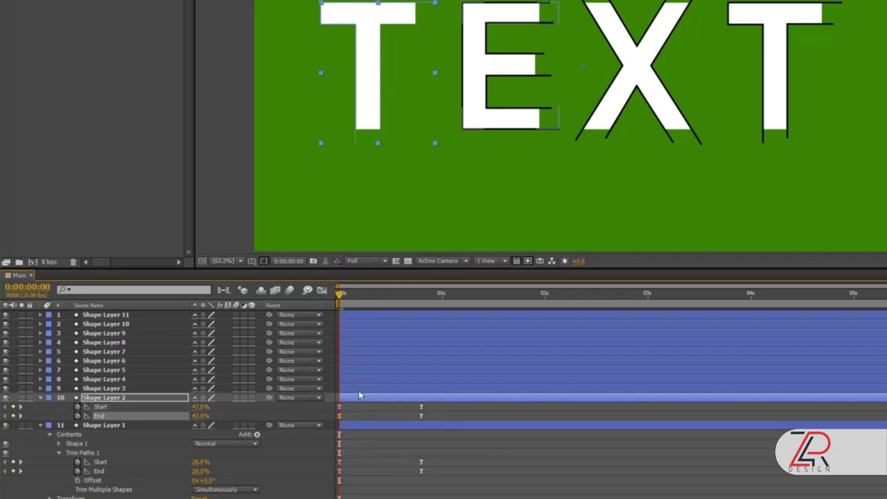
Paste the trim keyframes onto Shape Layer 3 and preview the animation from the start
{"action": "left_click", "coordinate": [175, 393]}
{"action": "key", "text": "ctrl+v"}
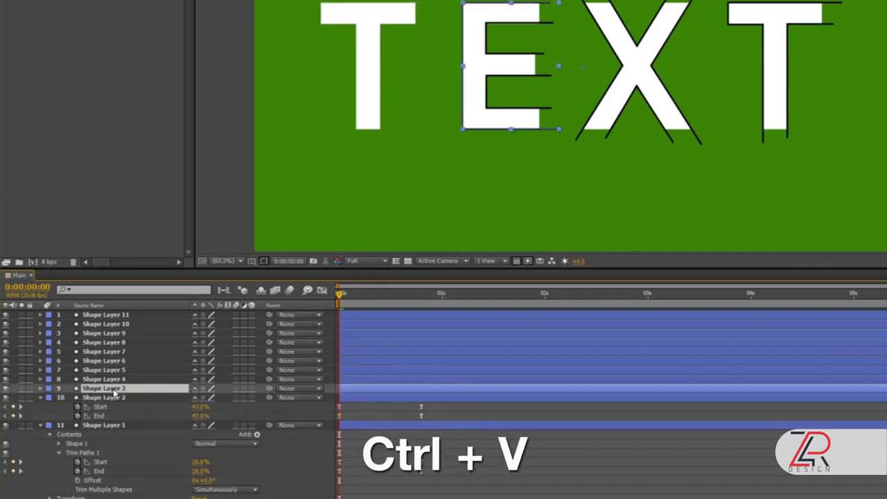
{"action": "key", "text": "u"}
{"action": "mouse_move", "coordinate": [339, 297]}
{"action": "left_mouse_down"}
{"action": "mouse_move", "coordinate": [416, 312]}
{"action": "mouse_move", "coordinate": [333, 299]}
{"action": "left_mouse_up"}
{"action": "key", "text": "KP_0"}
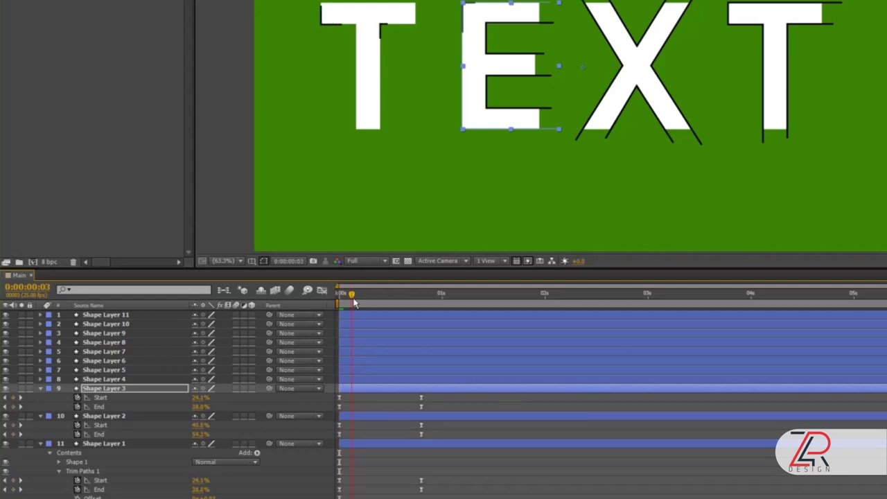
Paste the trim keyframes onto Shape Layer 4 with Start and End at 45%
{"action": "left_click", "coordinate": [351, 379]}
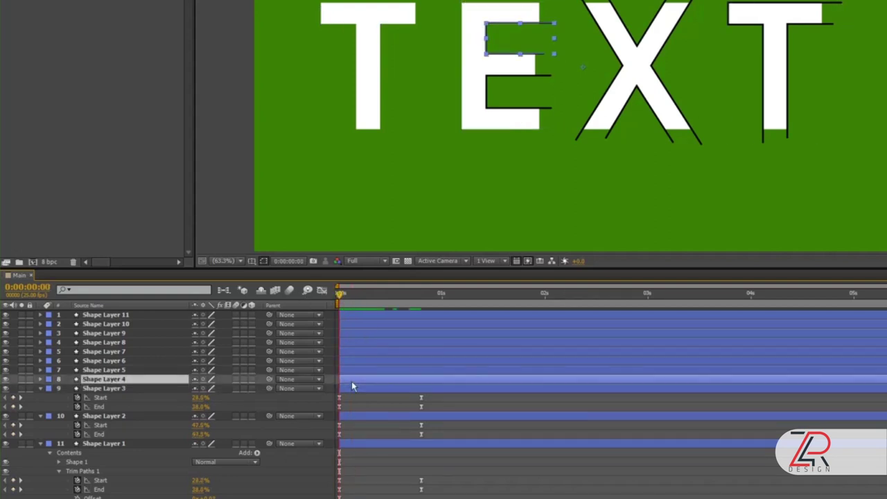
{"action": "left_click", "coordinate": [343, 295]}
{"action": "mouse_move", "coordinate": [343, 295]}
{"action": "left_mouse_down"}
{"action": "mouse_move", "coordinate": [386, 299]}
{"action": "mouse_move", "coordinate": [336, 294]}
{"action": "left_mouse_up"}
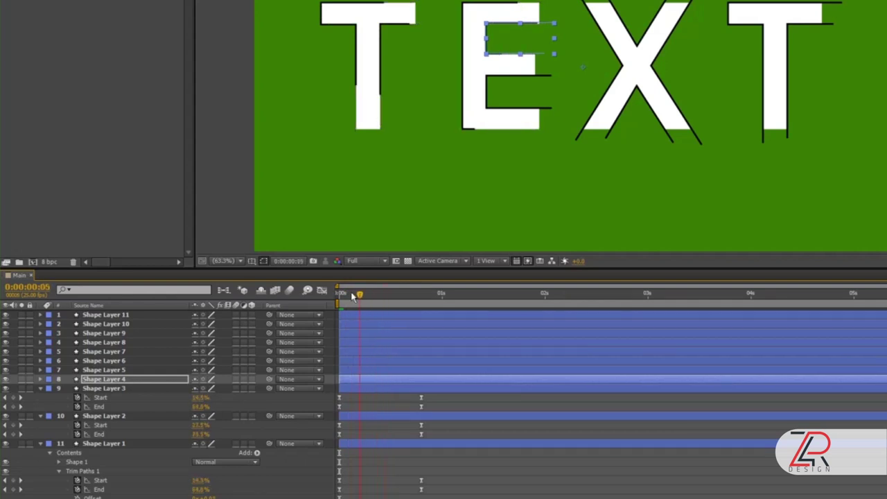
{"action": "key", "text": "ctrl+v"}
{"action": "key", "text": "u"}
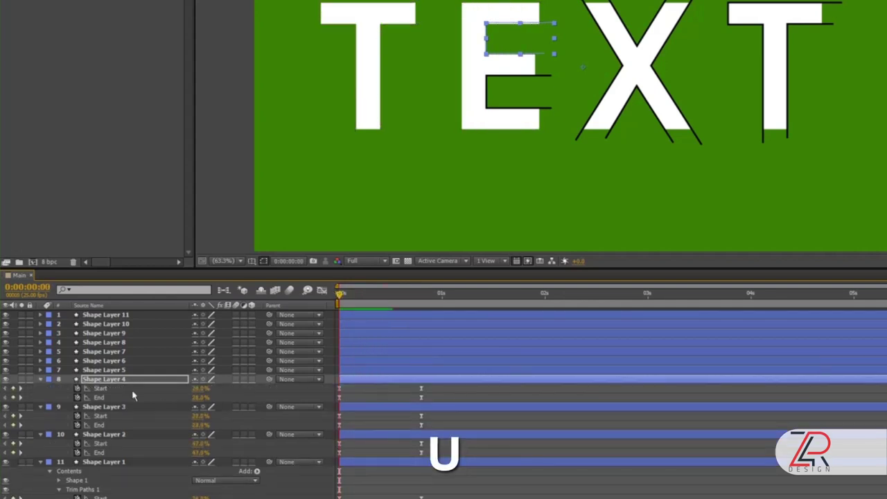
{"action": "left_click", "coordinate": [201, 388]}
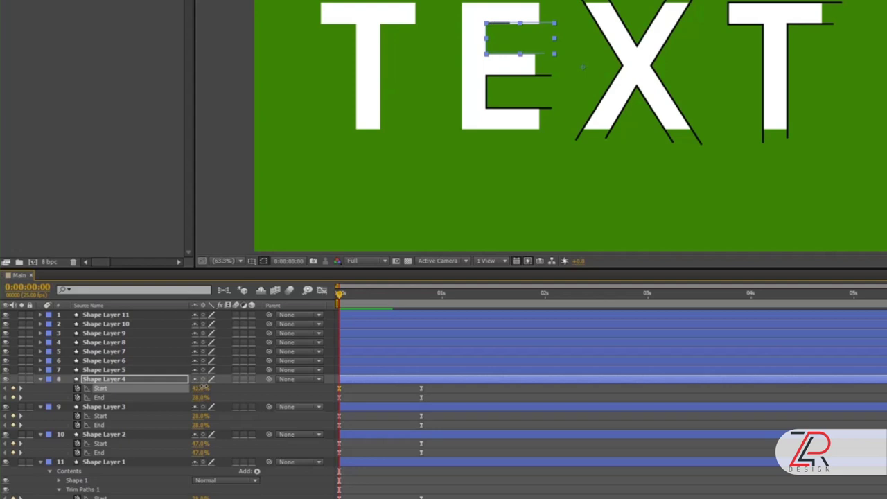
{"action": "left_click", "coordinate": [200, 397]}
Paste the trim keyframes onto Shape Layer 5 and set its Start to 35%
{"action": "left_click", "coordinate": [348, 370]}
{"action": "key", "text": "ctrl+v"}
{"action": "key", "text": "u"}
{"action": "left_click", "coordinate": [198, 380]}
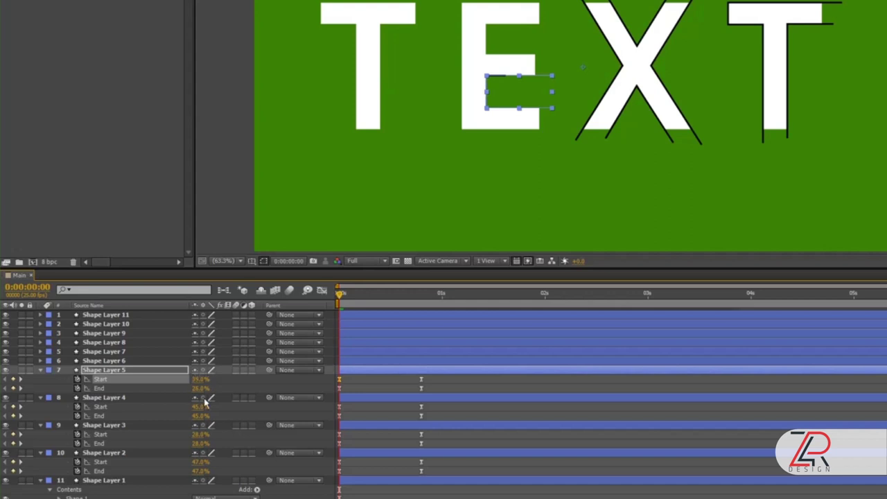
Set Shape Layer 5's End to 39%, then paste the trim keyframes onto Shape Layer 6 at 48%
{"action": "left_click", "coordinate": [201, 388]}
{"action": "key", "text": "Return"}
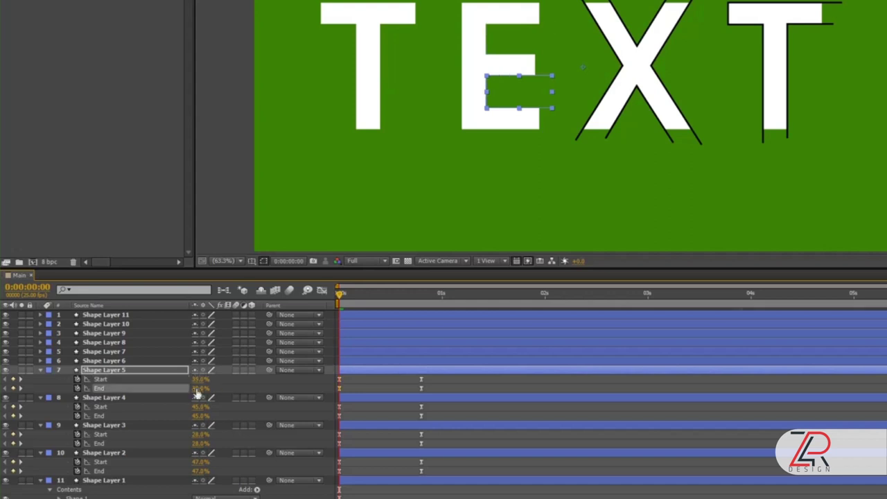
{"action": "left_click", "coordinate": [352, 361]}
{"action": "key", "text": "ctrl+v"}
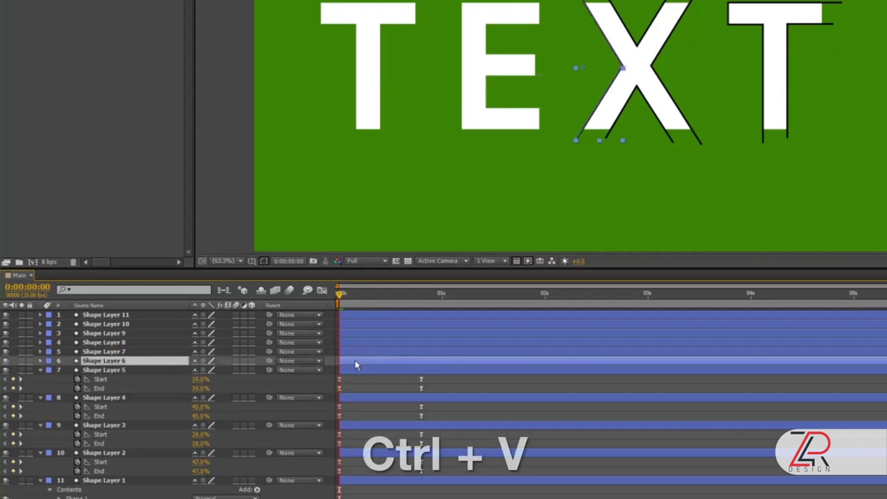
{"action": "key", "text": "u"}
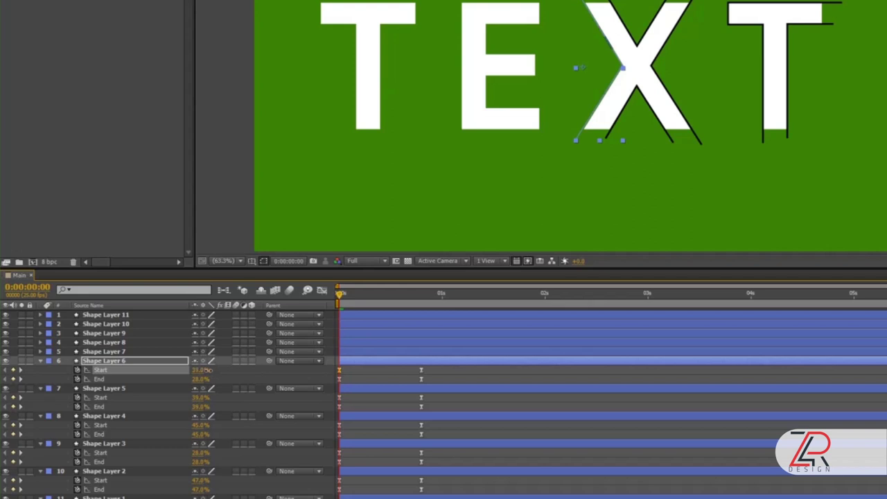
{"action": "left_click", "coordinate": [200, 379]}
{"action": "type", "text": "48"}
{"action": "key", "text": "Return"}
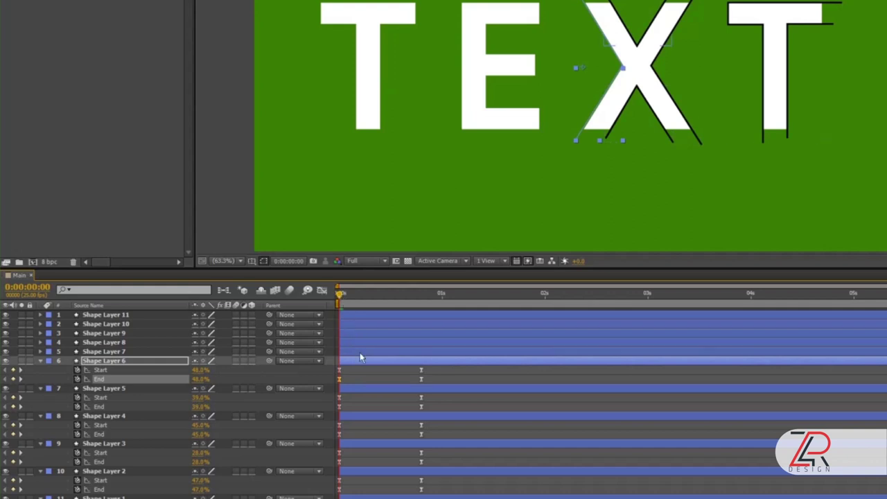
Paste the trim keyframes onto Shape Layer 7 with Start and End at 44%
{"action": "left_click", "coordinate": [359, 352]}
{"action": "key", "text": "ctrl+v"}
{"action": "key", "text": "u"}
{"action": "left_click_drag", "start_coordinate": [189, 361], "coordinate": [202, 361]}
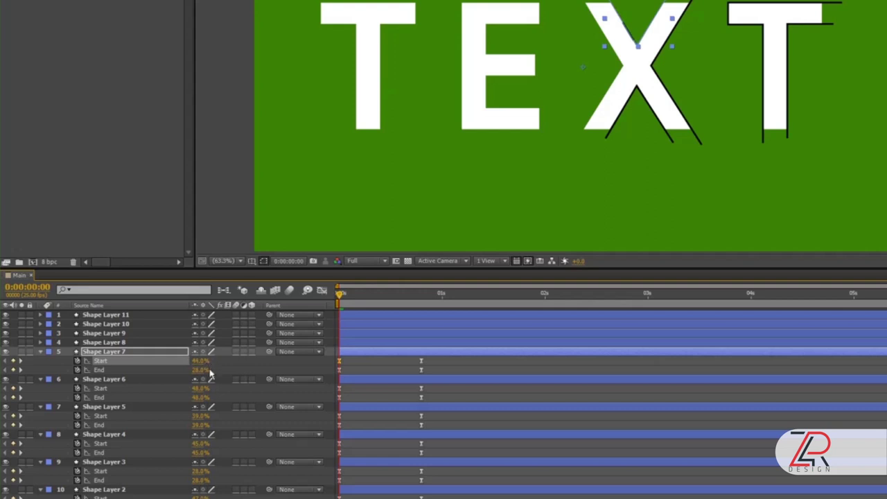
{"action": "left_click_drag", "start_coordinate": [198, 370], "coordinate": [199, 373]}
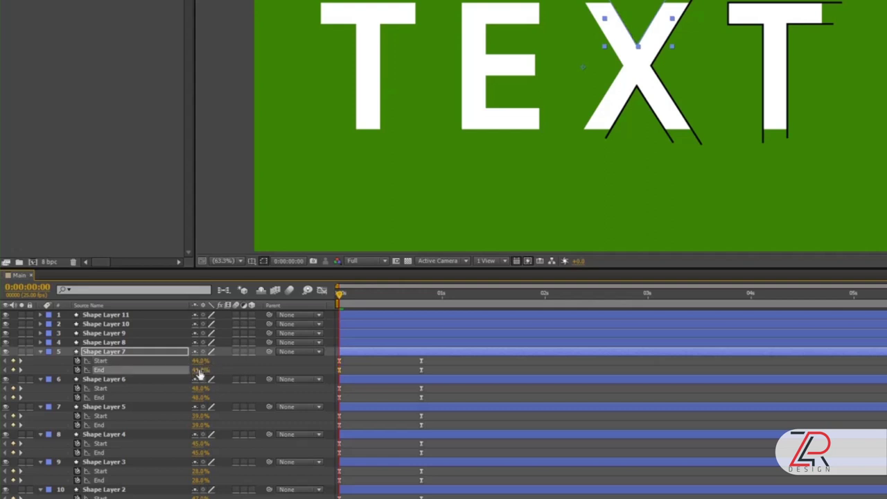
Paste the trim keyframes onto Shape Layer 8 with Start and End at 41%
{"action": "key", "text": "ctrl+v"}
{"action": "left_click", "coordinate": [387, 342]}
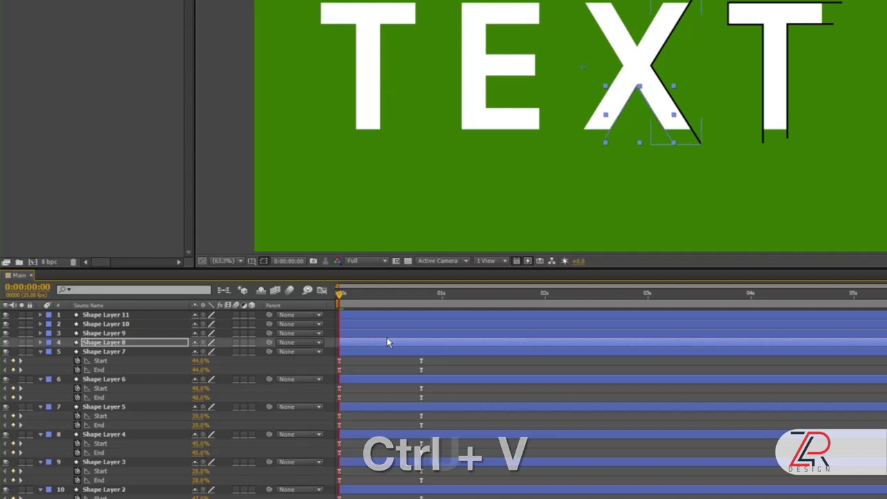
{"action": "key", "text": "u"}
{"action": "left_click_drag", "start_coordinate": [200, 351], "coordinate": [208, 351]}
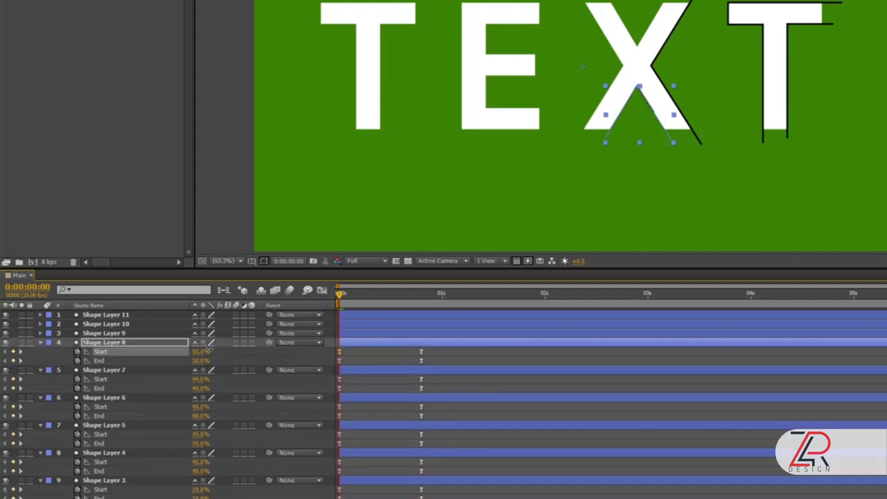
{"action": "left_click", "coordinate": [199, 360]}
{"action": "key", "text": "Return"}
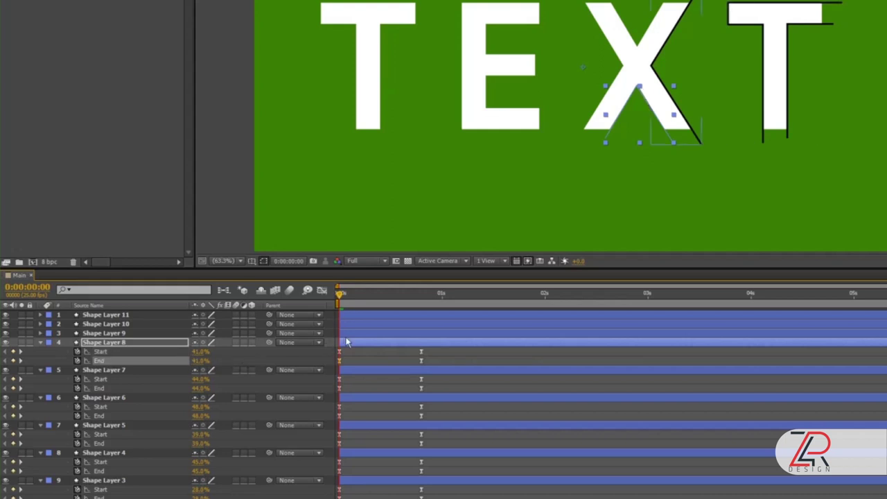
Paste the trim keyframes onto Shape Layer 9 with Start and End at 41%
{"action": "left_click", "coordinate": [347, 336]}
{"action": "key", "text": "ctrl+v"}
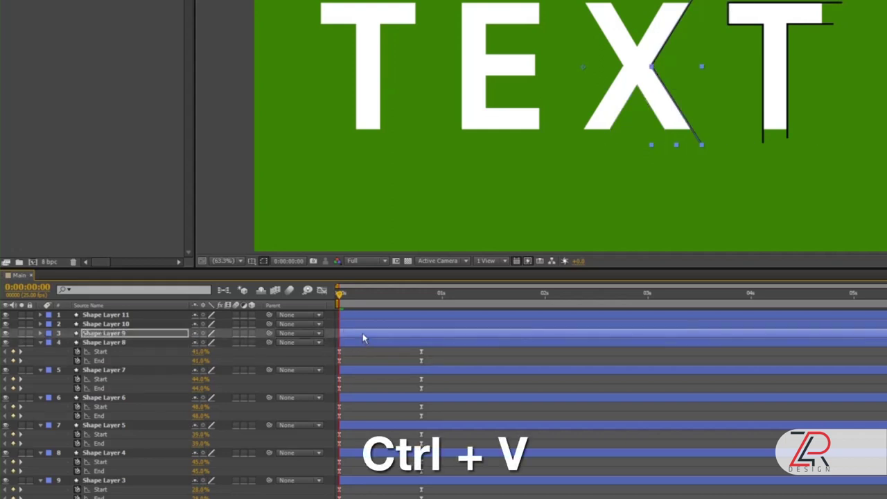
{"action": "key", "text": "u"}
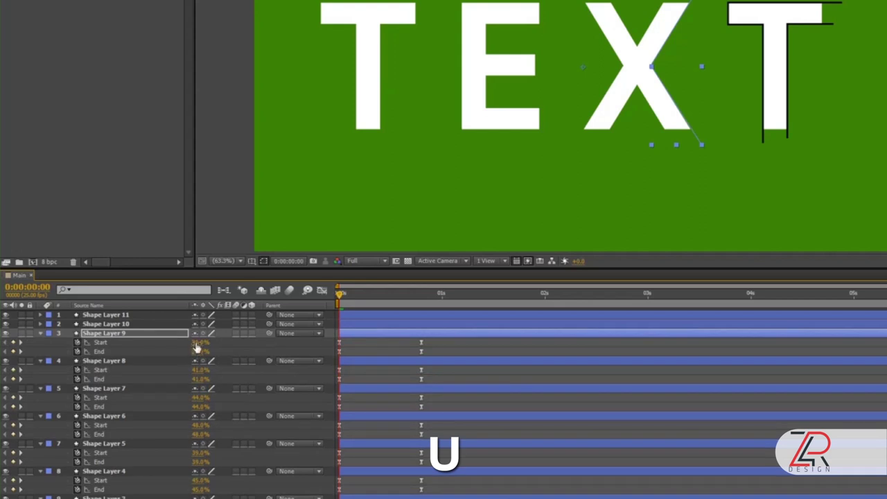
{"action": "left_click_drag", "start_coordinate": [198, 342], "coordinate": [208, 340]}
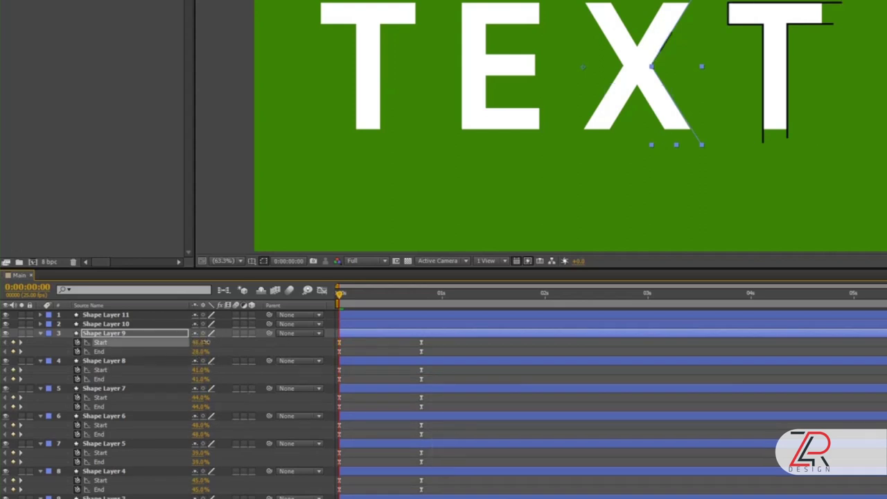
{"action": "left_click", "coordinate": [200, 351]}
{"action": "type", "text": "41"}
{"action": "key", "text": "Return"}
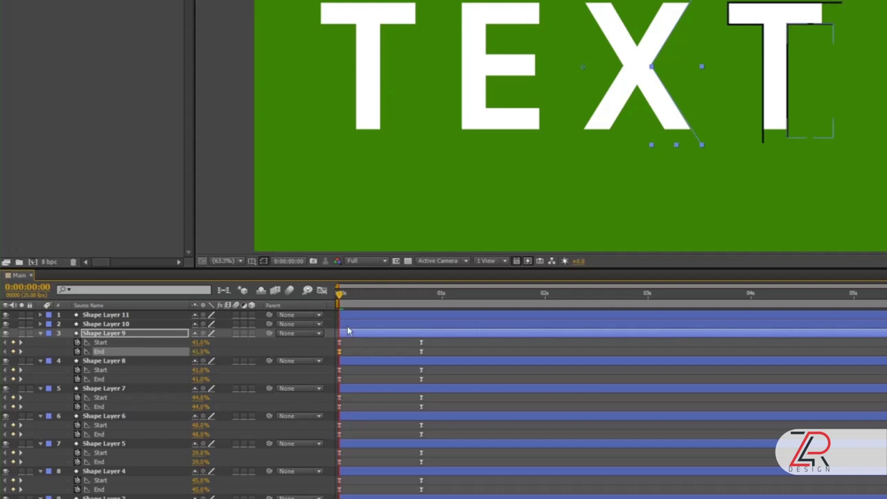
Paste the trim keyframes onto Shape Layer 10 on the last T and preview the animation
{"action": "left_click", "coordinate": [357, 325]}
{"action": "key", "text": "ctrl+v"}
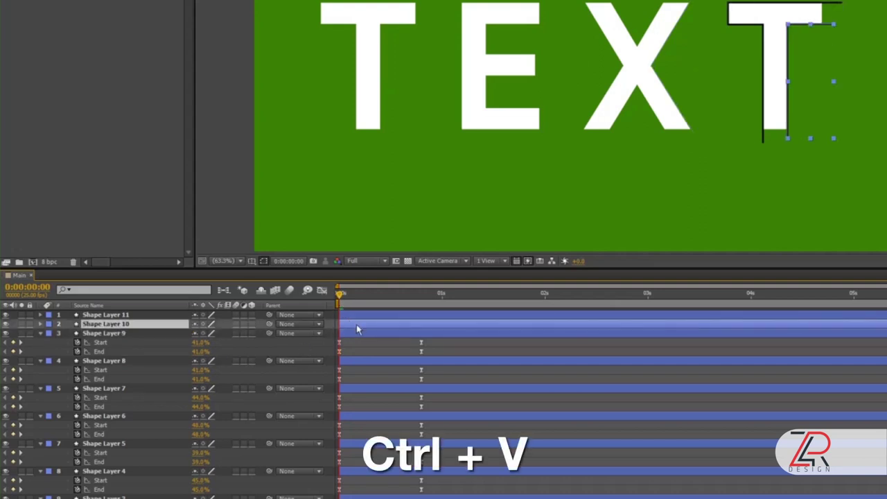
{"action": "key", "text": "Return"}
{"action": "key", "text": "space"}
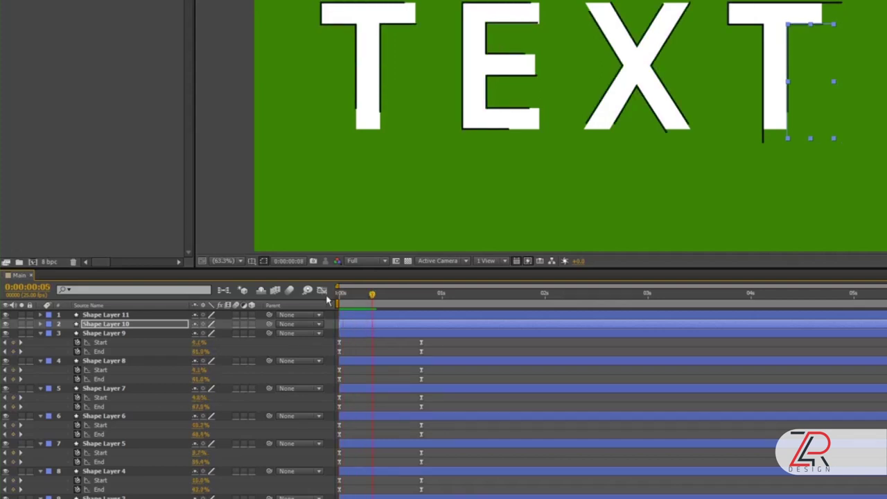
Paste the trim keyframes onto Shape Layer 11 and set its Start and End to 48%
{"action": "left_click", "coordinate": [354, 325]}
{"action": "key", "text": "ctrl+v"}
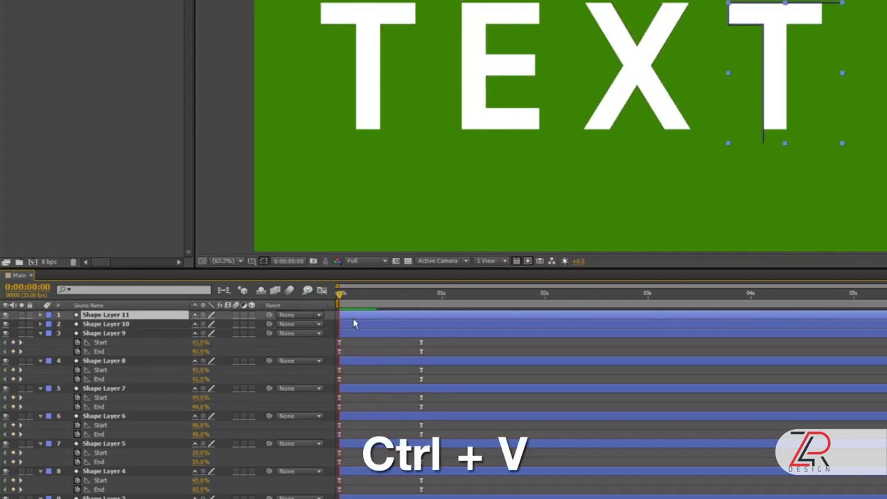
{"action": "key", "text": "u"}
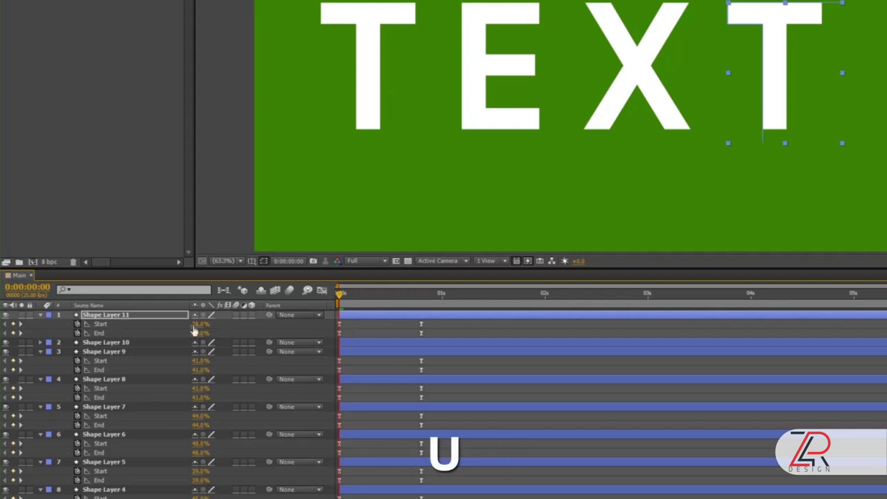
{"action": "left_click_drag", "start_coordinate": [200, 324], "coordinate": [216, 327]}
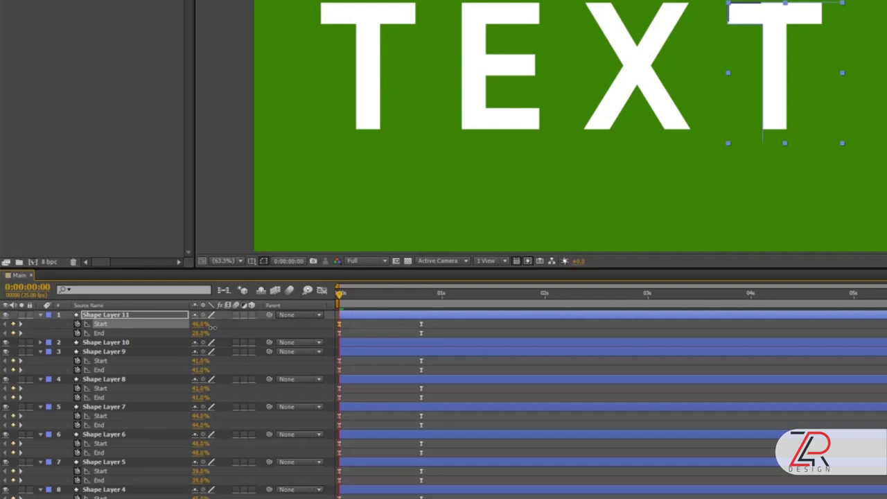
{"action": "left_click", "coordinate": [198, 333]}
{"action": "type", "text": "8"}
{"action": "key", "text": "Return"}
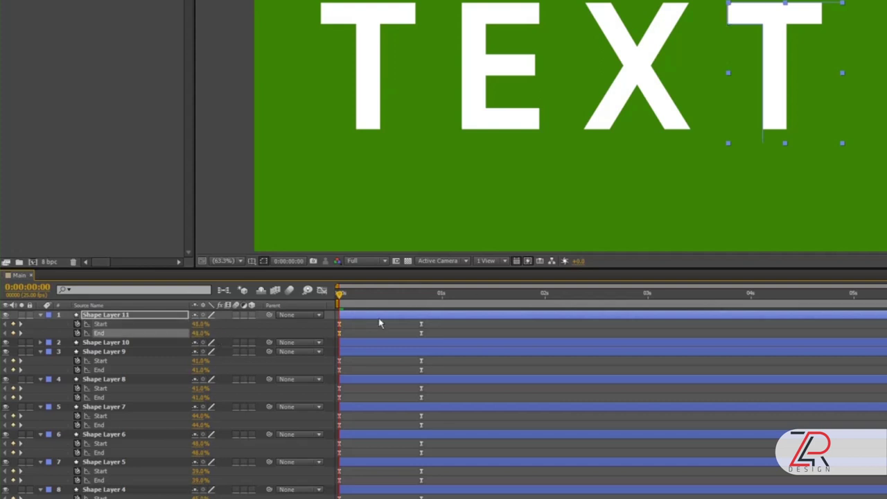
Preview the finished stroke animation, then select Shape Layer 11's keyframes with the playhead at 5 seconds
{"action": "key", "text": "space"}
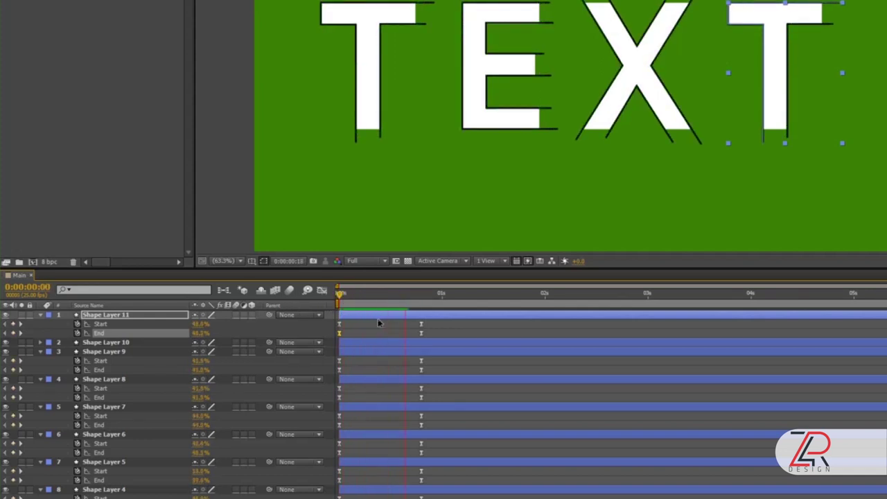
{"action": "left_click_drag", "start_coordinate": [419, 300], "coordinate": [855, 299]}
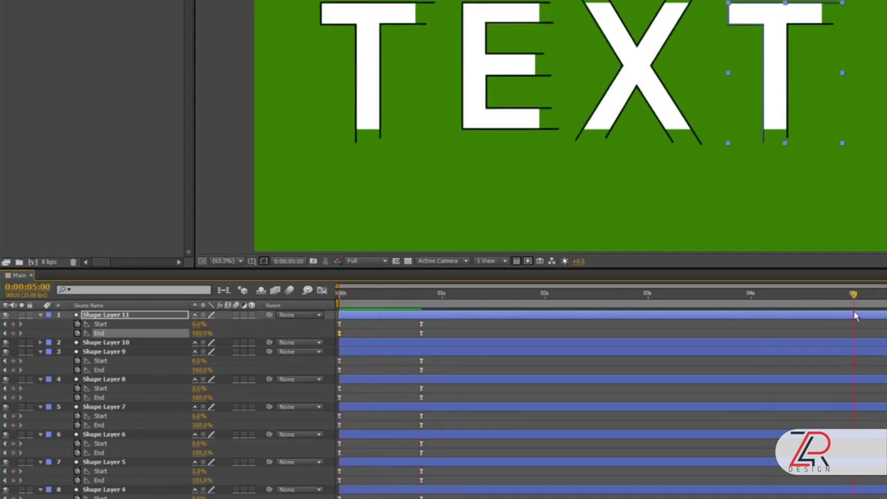
{"action": "left_click_drag", "start_coordinate": [436, 322], "coordinate": [334, 348]}
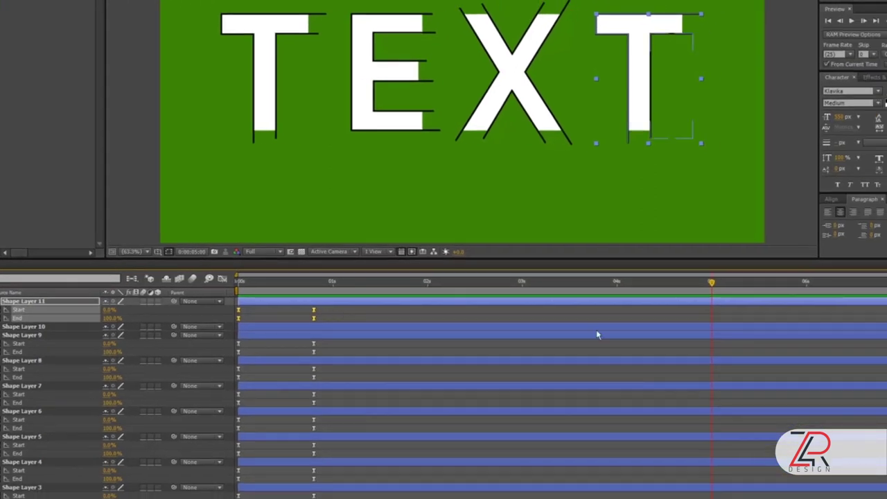
Copy Shape Layers 11, 10 and 9's Start/End keyframes and paste them at 5 seconds
{"action": "key", "text": "ctrl+c"}
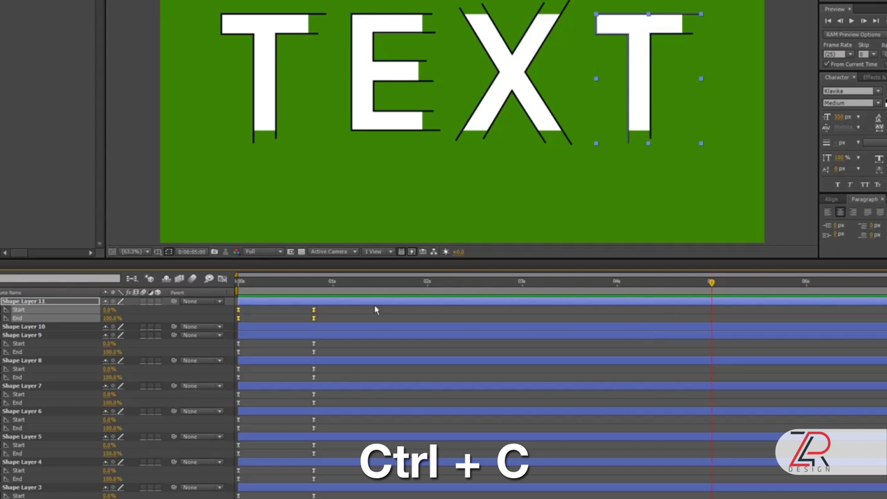
{"action": "key", "text": "ctrl+v"}
{"action": "left_click", "coordinate": [313, 343]}
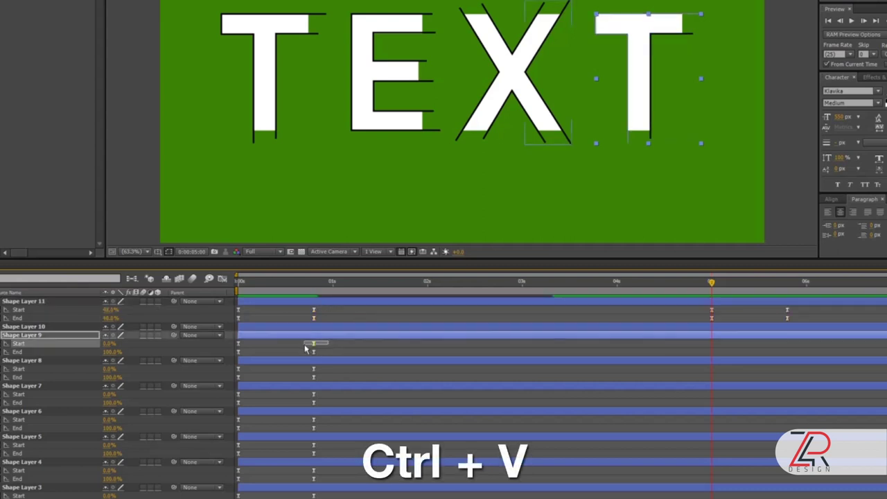
{"action": "left_click", "coordinate": [332, 329]}
{"action": "key", "text": "u"}
{"action": "left_click_drag", "start_coordinate": [324, 332], "coordinate": [241, 352]}
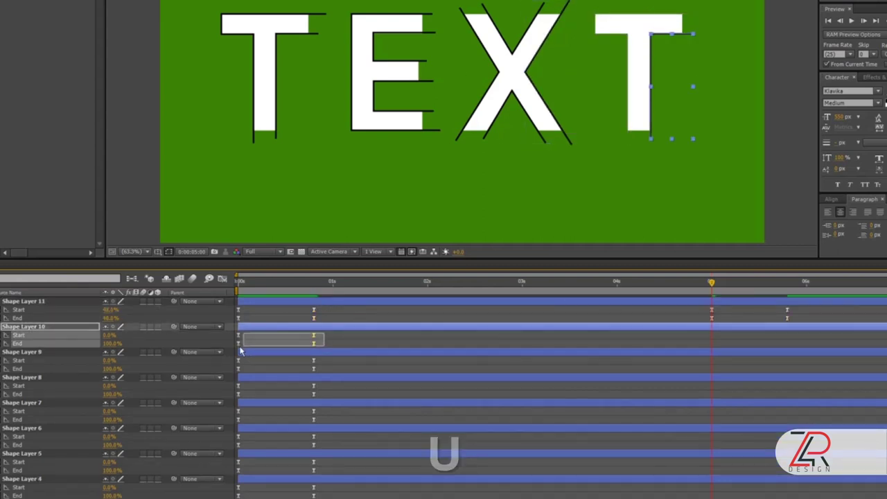
{"action": "key", "text": "ctrl+c"}
{"action": "key", "text": "ctrl+v"}
{"action": "left_click_drag", "start_coordinate": [323, 355], "coordinate": [238, 369]}
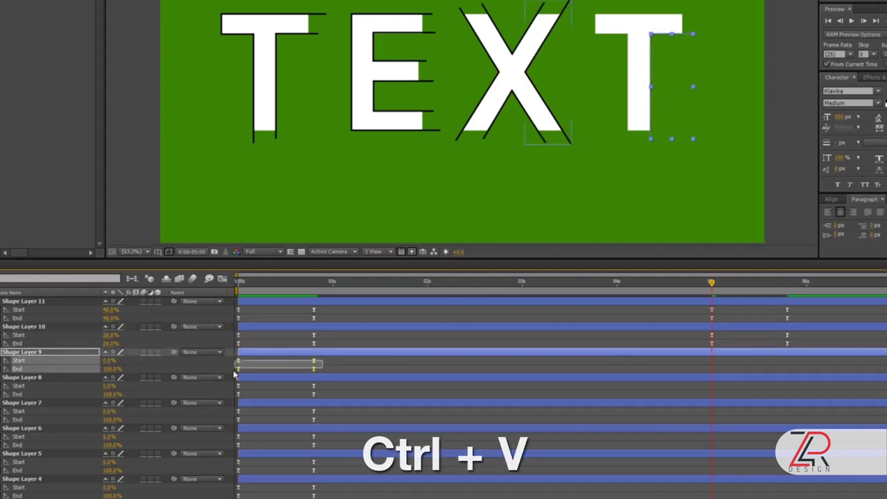
{"action": "key", "text": "ctrl+c"}
{"action": "key", "text": "ctrl+v"}
Duplicate Shape Layers 8, 7, 6 and 5's trim keyframes at the 5-second mark
{"action": "left_click_drag", "start_coordinate": [322, 383], "coordinate": [237, 399]}
{"action": "key", "text": "ctrl+c"}
{"action": "key", "text": "ctrl+v"}
{"action": "left_click_drag", "start_coordinate": [323, 409], "coordinate": [232, 425]}
{"action": "key", "text": "ctrl+c"}
{"action": "key", "text": "ctrl+v"}
{"action": "left_click_drag", "start_coordinate": [327, 436], "coordinate": [238, 454]}
{"action": "key", "text": "ctrl+c"}
{"action": "key", "text": "ctrl+v"}
{"action": "scroll", "coordinate": [315, 466], "scroll_direction": "down", "scroll_amount": 2}
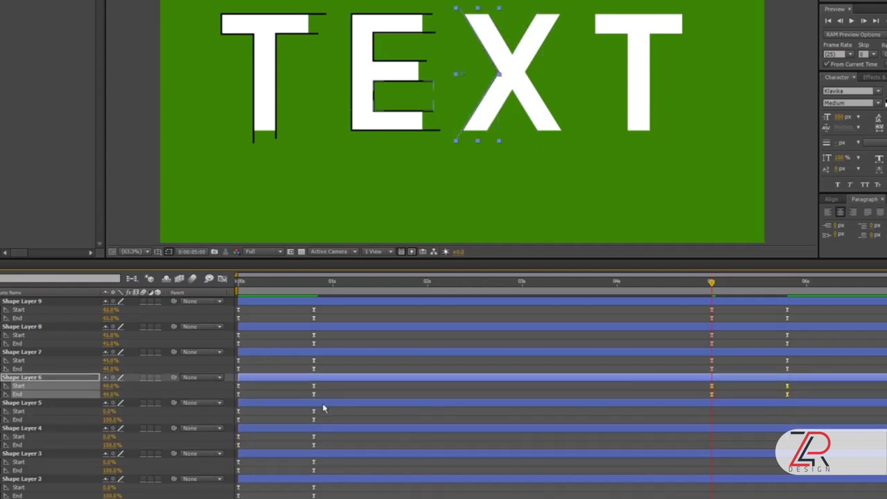
{"action": "left_click_drag", "start_coordinate": [327, 410], "coordinate": [237, 423]}
{"action": "key", "text": "ctrl+c"}
{"action": "key", "text": "ctrl+v"}
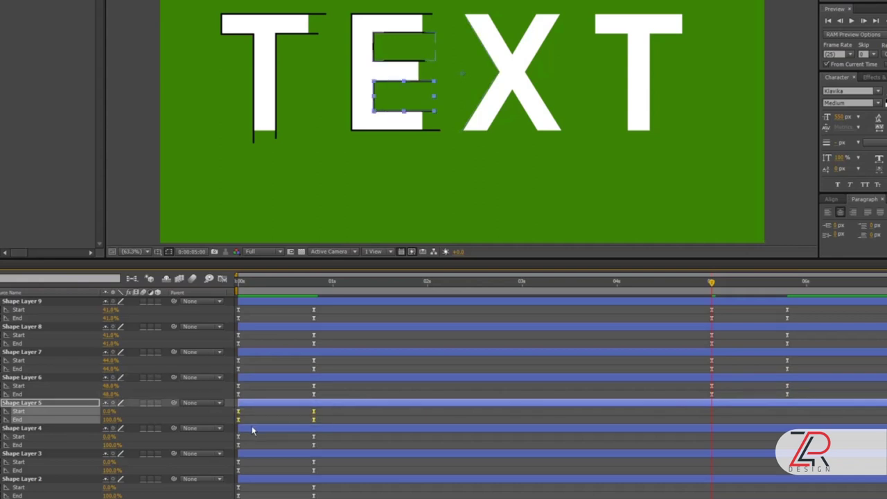
Duplicate Shape Layers 4, 3, 2 and 1's trim keyframes at the 5-second mark
{"action": "left_click_drag", "start_coordinate": [330, 439], "coordinate": [239, 448]}
{"action": "key", "text": "ctrl+c"}
{"action": "key", "text": "ctrl+v"}
{"action": "left_click_drag", "start_coordinate": [323, 464], "coordinate": [234, 478]}
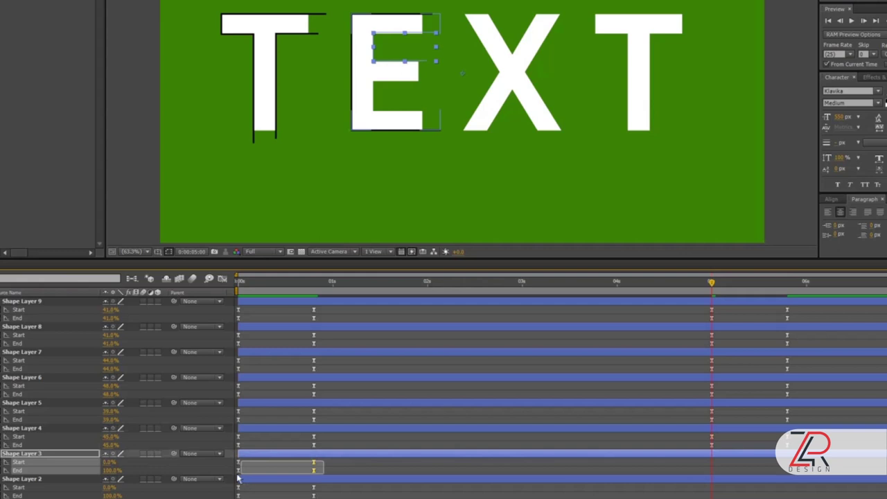
{"action": "key", "text": "ctrl+c"}
{"action": "key", "text": "ctrl+v"}
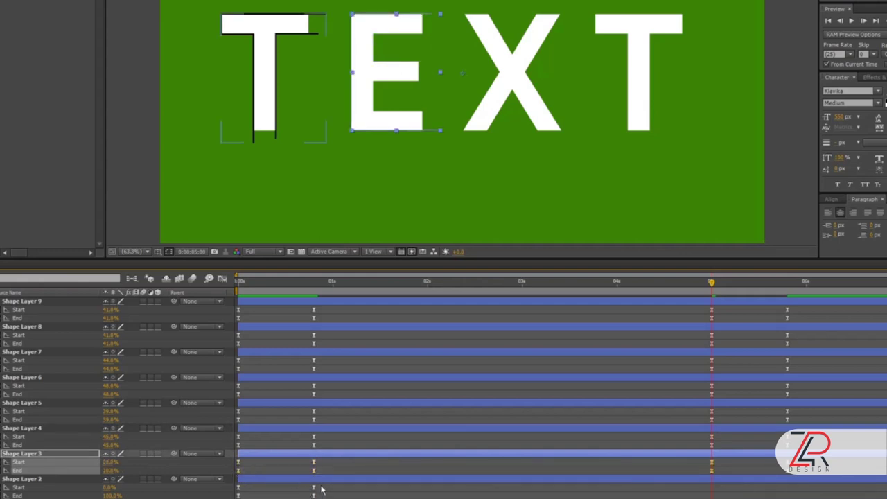
{"action": "left_click_drag", "start_coordinate": [323, 485], "coordinate": [234, 498]}
{"action": "key", "text": "ctrl+c"}
{"action": "key", "text": "ctrl+v"}
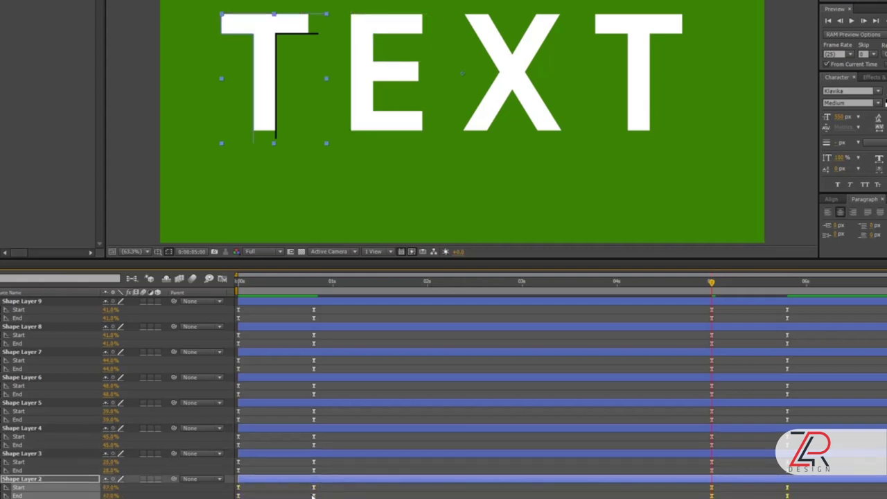
{"action": "scroll", "coordinate": [314, 495], "scroll_direction": "down", "scroll_amount": 2}
{"action": "left_click_drag", "start_coordinate": [332, 477], "coordinate": [232, 496]}
{"action": "key", "text": "ctrl+c"}
{"action": "key", "text": "ctrl+v"}
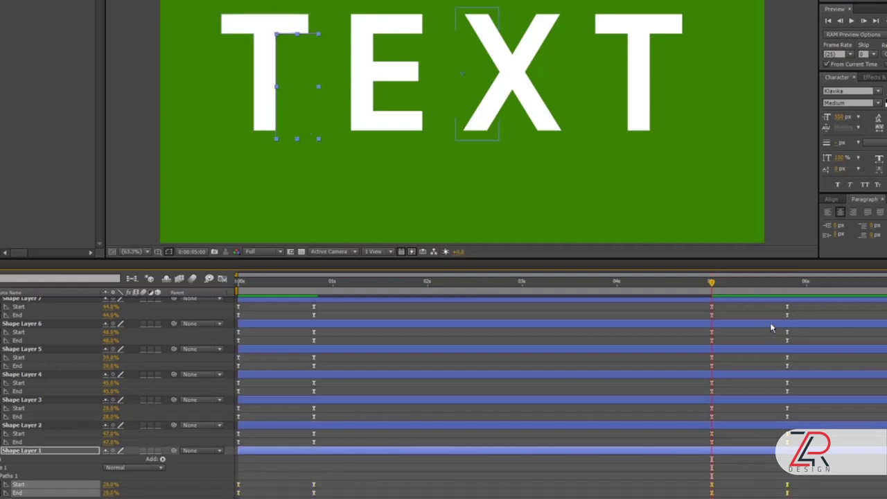
Set the work-area end to about 6 seconds
{"action": "key", "text": "k"}
{"action": "scroll", "coordinate": [747, 337], "scroll_direction": "up", "scroll_amount": 3}
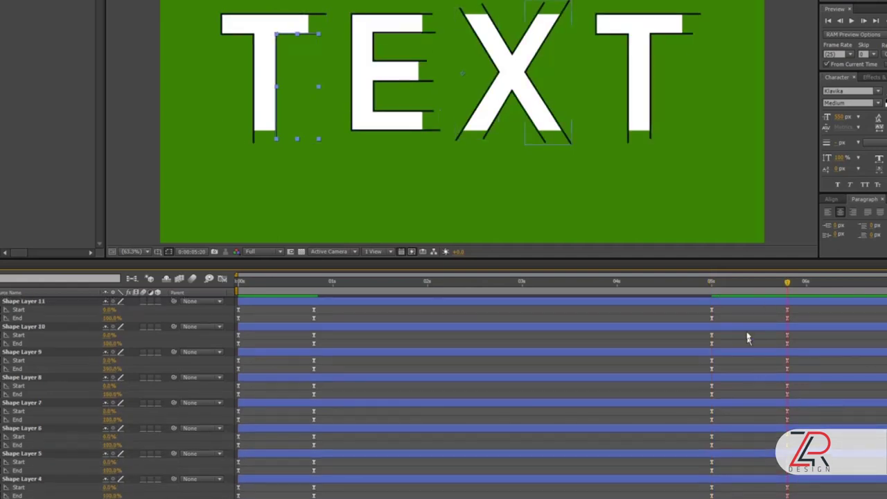
{"action": "key", "text": "ctrl+a"}
{"action": "key", "text": "n"}
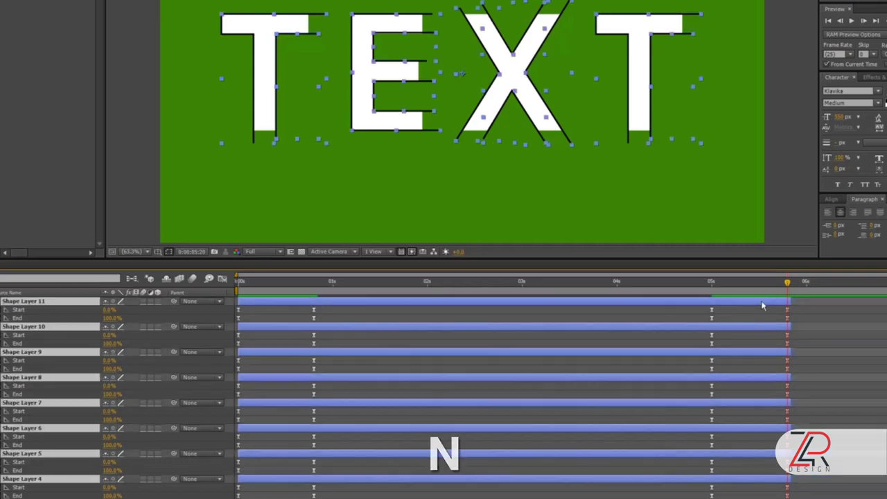
{"action": "left_click_drag", "start_coordinate": [320, 285], "coordinate": [253, 284]}
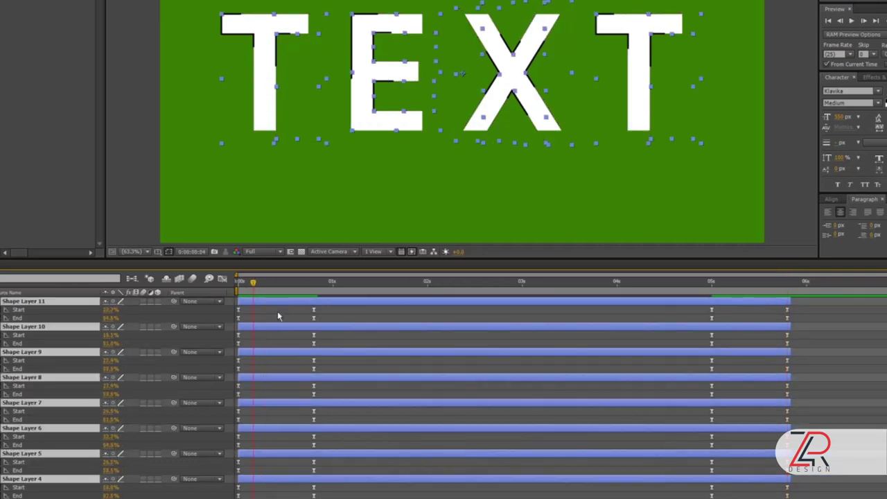
Shift Shape Layers 2 through 8 later in the timeline by increasing amounts
{"action": "scroll", "coordinate": [270, 332], "scroll_direction": "down", "scroll_amount": 3}
{"action": "mouse_move", "coordinate": [271, 425]}
{"action": "left_mouse_down"}
{"action": "mouse_move", "coordinate": [289, 425]}
{"action": "mouse_move", "coordinate": [293, 401]}
{"action": "mouse_move", "coordinate": [337, 378]}
{"action": "left_mouse_up"}
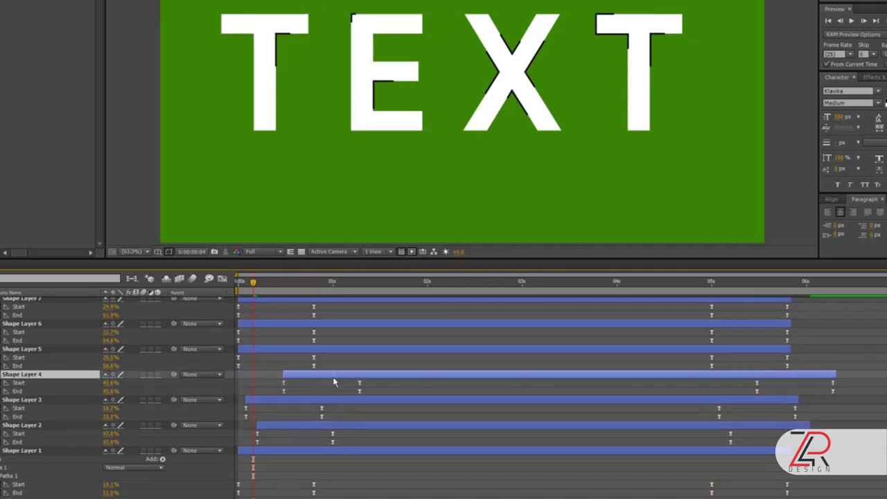
{"action": "left_click_drag", "start_coordinate": [284, 350], "coordinate": [307, 349]}
{"action": "mouse_move", "coordinate": [260, 323]}
{"action": "left_mouse_down"}
{"action": "mouse_move", "coordinate": [298, 323]}
{"action": "mouse_move", "coordinate": [311, 299]}
{"action": "left_mouse_up"}
{"action": "scroll", "coordinate": [294, 343], "scroll_direction": "up", "scroll_amount": 3}
{"action": "mouse_move", "coordinate": [291, 348]}
{"action": "left_mouse_down"}
{"action": "mouse_move", "coordinate": [315, 349]}
{"action": "mouse_move", "coordinate": [323, 324]}
{"action": "left_mouse_up"}
Offset Shape Layers 9, 10 and 11 later, then scrub through to check the staggered strokes
{"action": "left_click", "coordinate": [314, 324]}
{"action": "scroll", "coordinate": [291, 326], "scroll_direction": "up", "scroll_amount": 1}
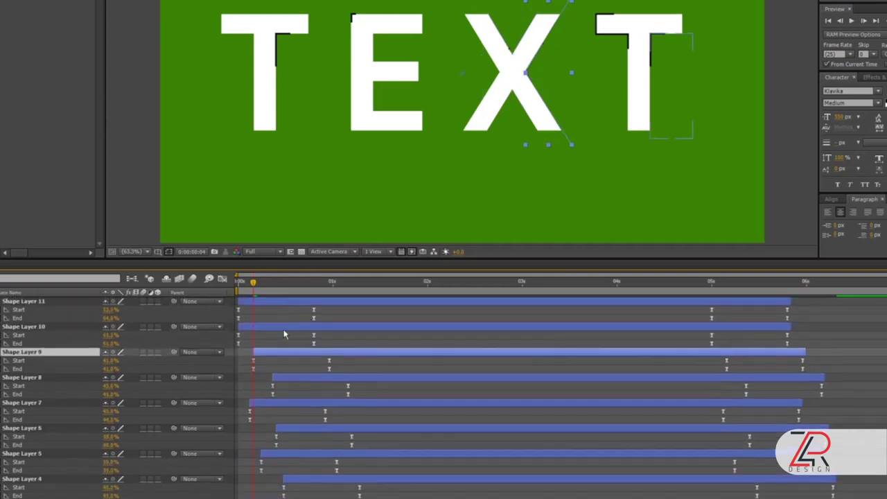
{"action": "left_click_drag", "start_coordinate": [284, 352], "coordinate": [345, 326]}
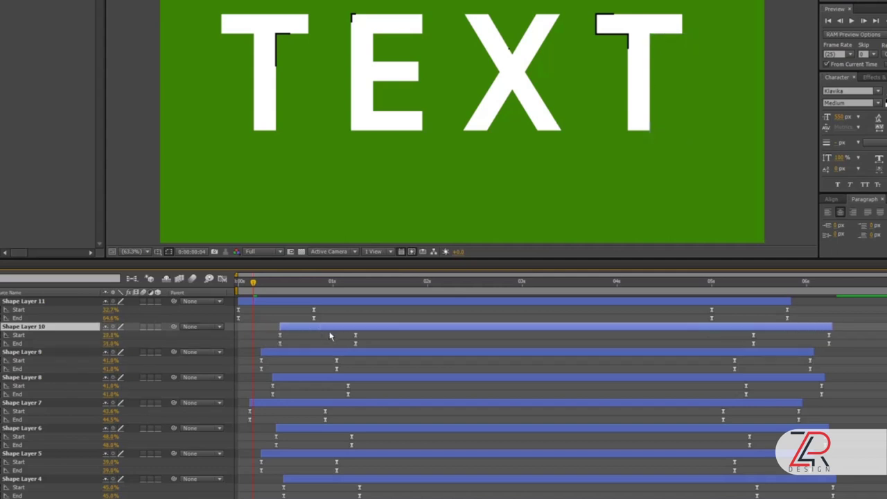
{"action": "left_click_drag", "start_coordinate": [297, 305], "coordinate": [327, 305]}
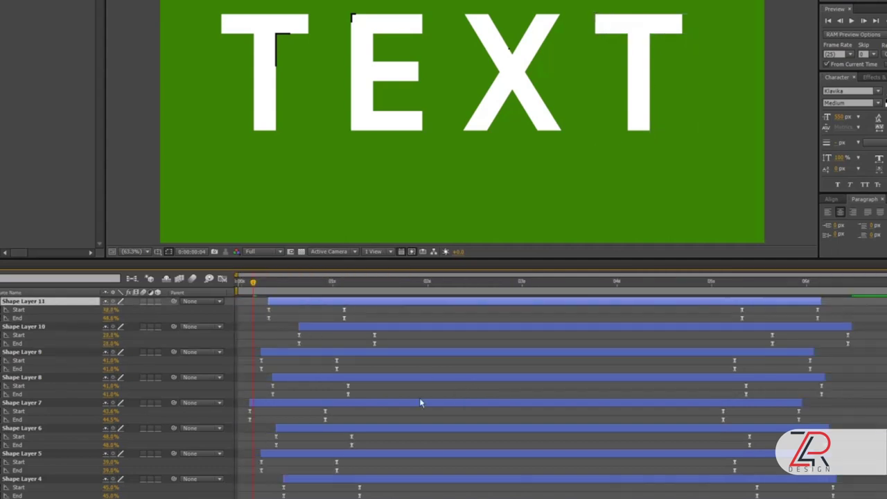
{"action": "left_click_drag", "start_coordinate": [260, 291], "coordinate": [886, 333]}
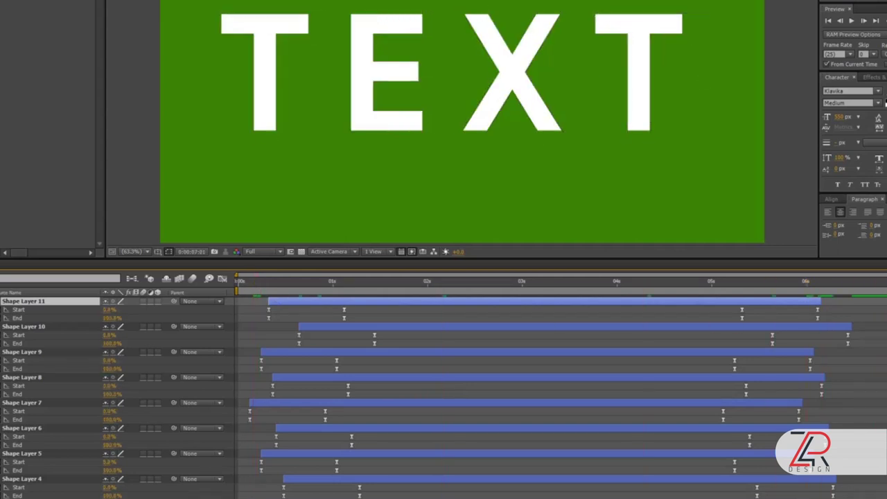
{"action": "left_click_drag", "start_coordinate": [885, 332], "coordinate": [175, 371]}
Collapse the shape layers' Start/End properties and preview the stroke animation
{"action": "key", "text": "ctrl+a"}
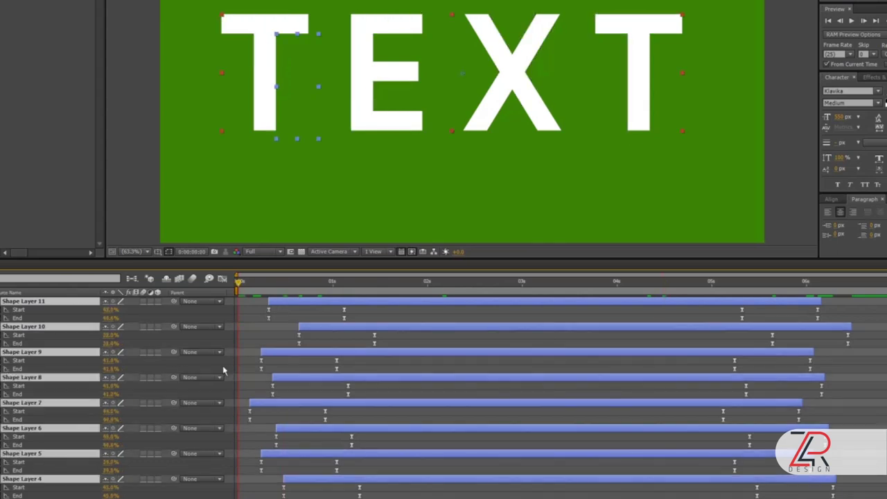
{"action": "key", "text": "u"}
{"action": "left_click", "coordinate": [259, 441]}
{"action": "key", "text": "space"}
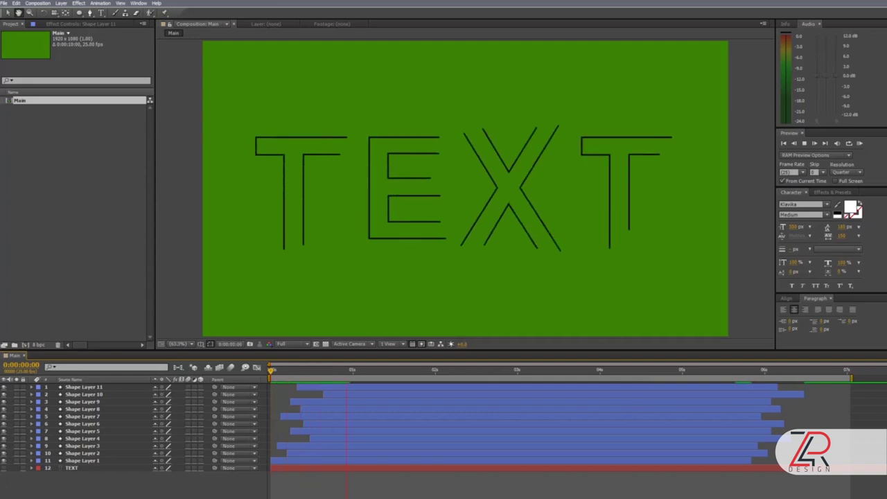
Set the stroke colour of all eleven shape layers to FFFFFF, leaving them selected
{"action": "left_click", "coordinate": [81, 460]}
{"action": "left_click", "coordinate": [83, 386], "text": "shift"}
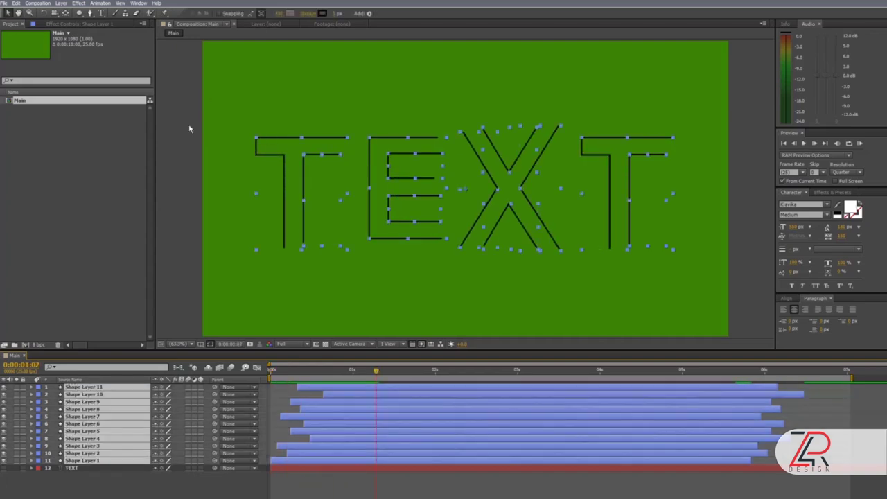
{"action": "left_click", "coordinate": [322, 14]}
{"action": "type", "text": "ffffff"}
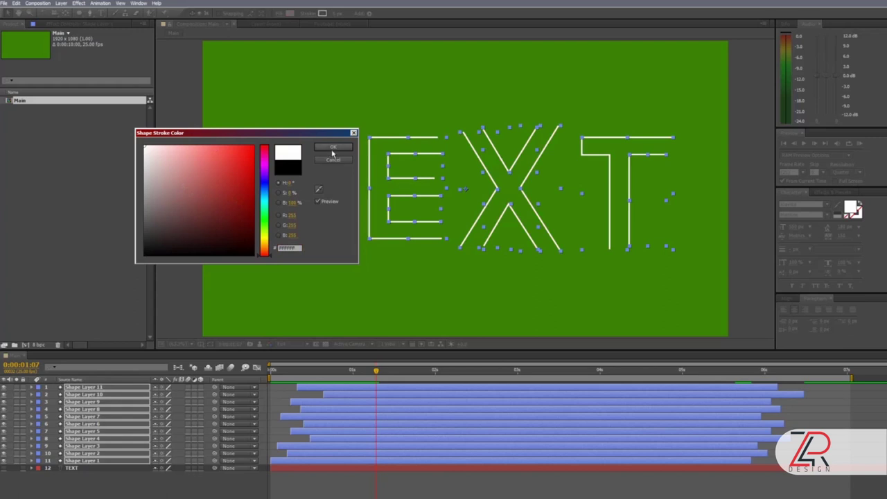
{"action": "key", "text": "Return"}
{"action": "left_click", "coordinate": [120, 488]}
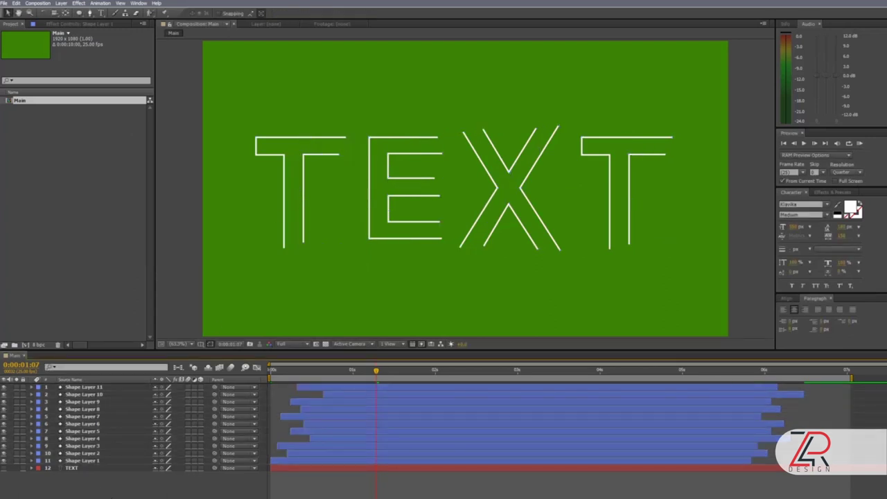
{"action": "left_click", "coordinate": [82, 461]}
{"action": "left_click", "coordinate": [83, 386], "text": "shift"}
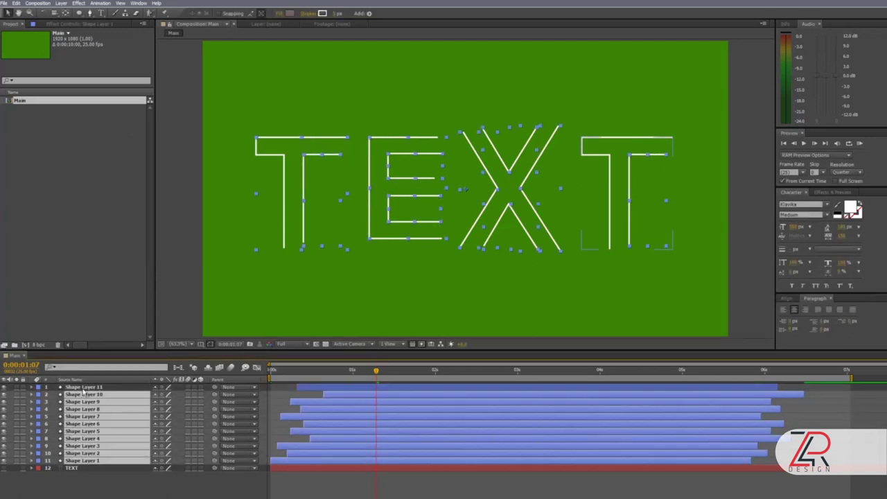
Pre-compose the eleven selected shape layers into a precomp named TEXT
{"action": "right_click", "coordinate": [93, 463]}
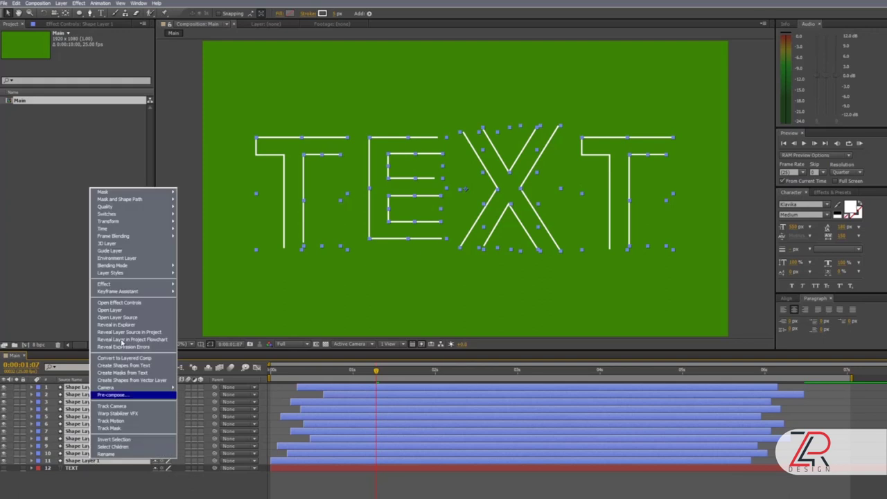
{"action": "left_click", "coordinate": [111, 395]}
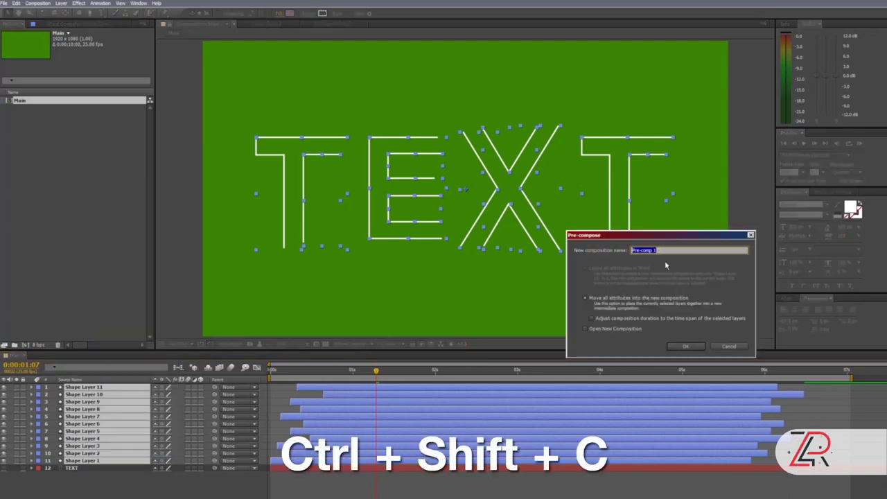
{"action": "type", "text": "T"}
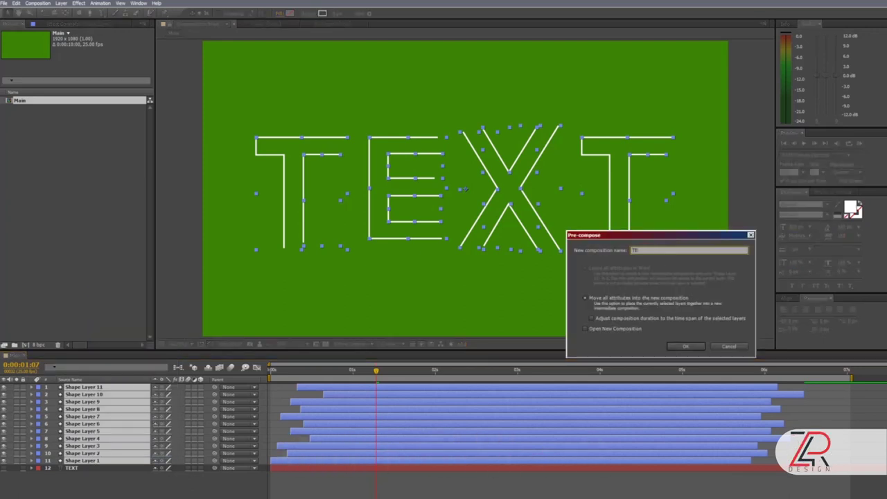
{"action": "key", "text": "Return"}
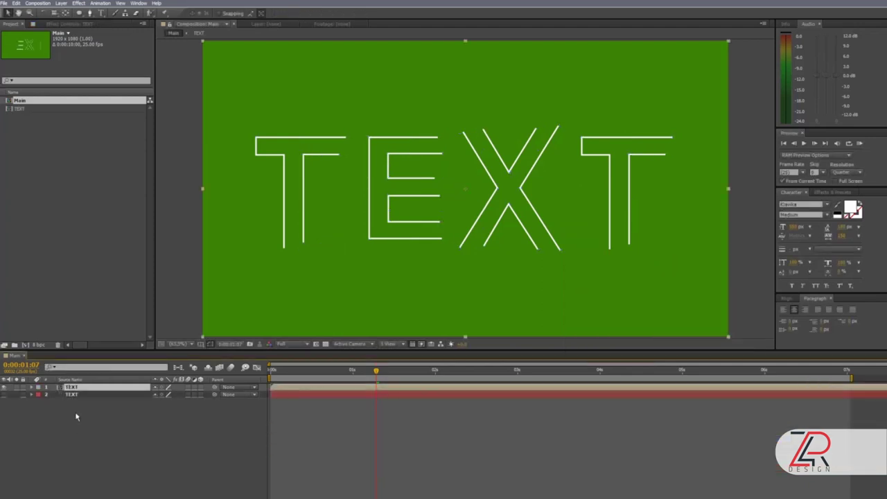
{"action": "left_click", "coordinate": [75, 396]}
Add a new black solid and move it below the text layers
{"action": "left_click", "coordinate": [142, 446]}
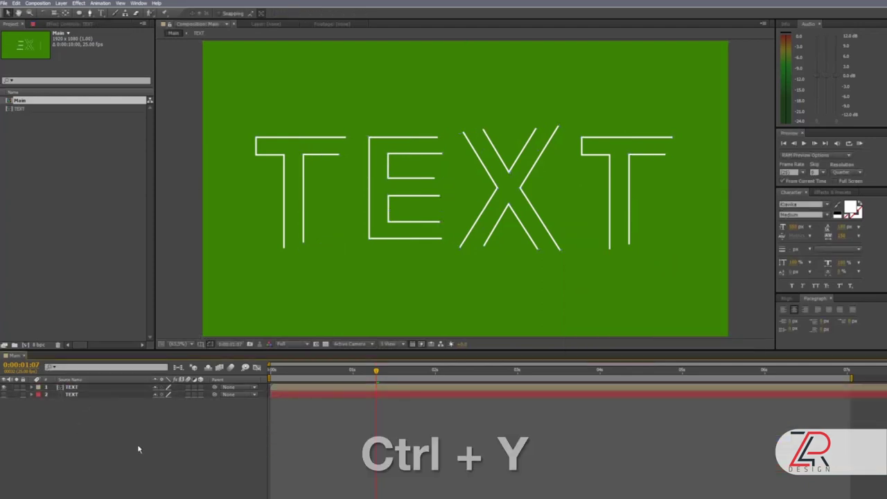
{"action": "key", "text": "ctrl+y"}
{"action": "left_click", "coordinate": [490, 293]}
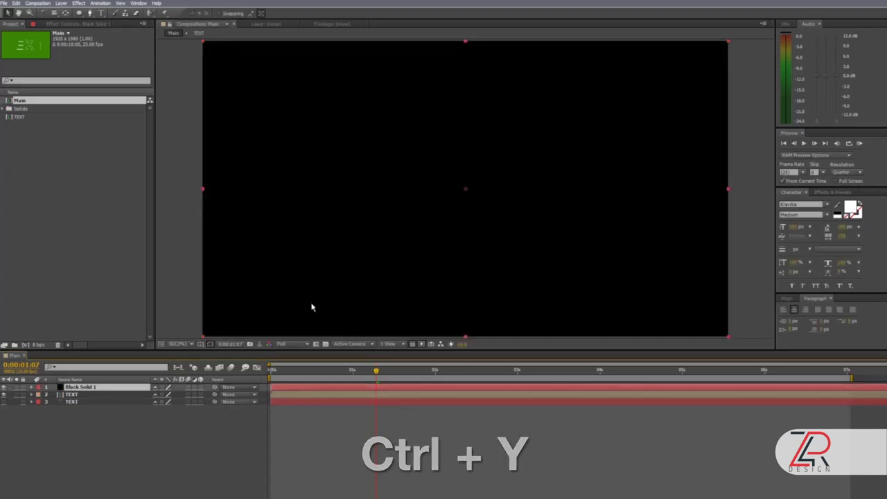
{"action": "key", "text": "ctrl+shift+bracketleft"}
{"action": "left_click", "coordinate": [175, 466]}
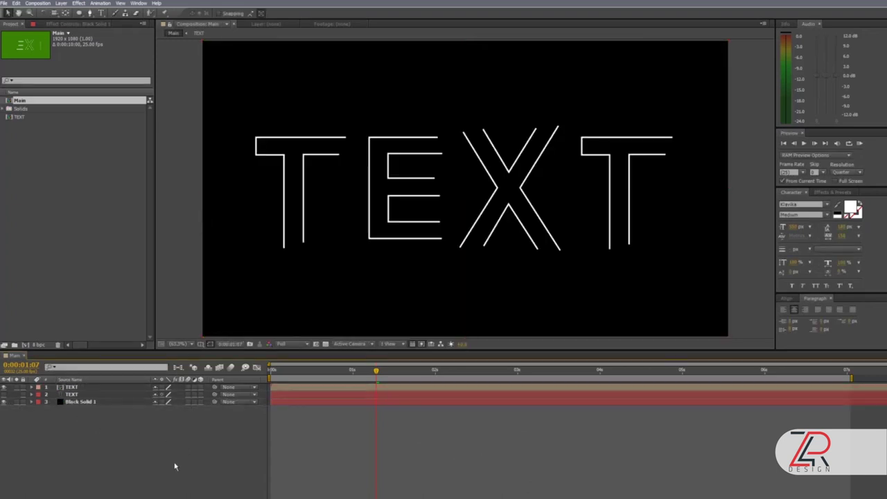
{"action": "left_click", "coordinate": [72, 402]}
Apply the Gradient Ramp effect to the black solid as a Radial Ramp
{"action": "left_click", "coordinate": [832, 192]}
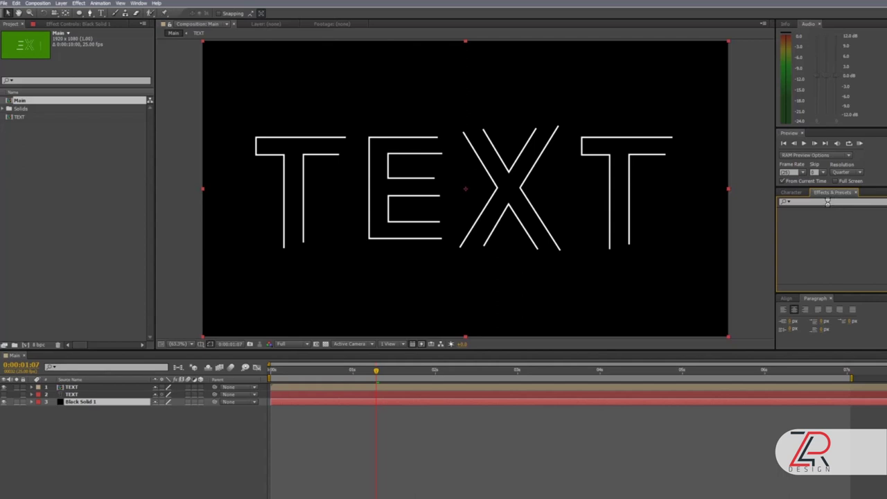
{"action": "left_click", "coordinate": [826, 201]}
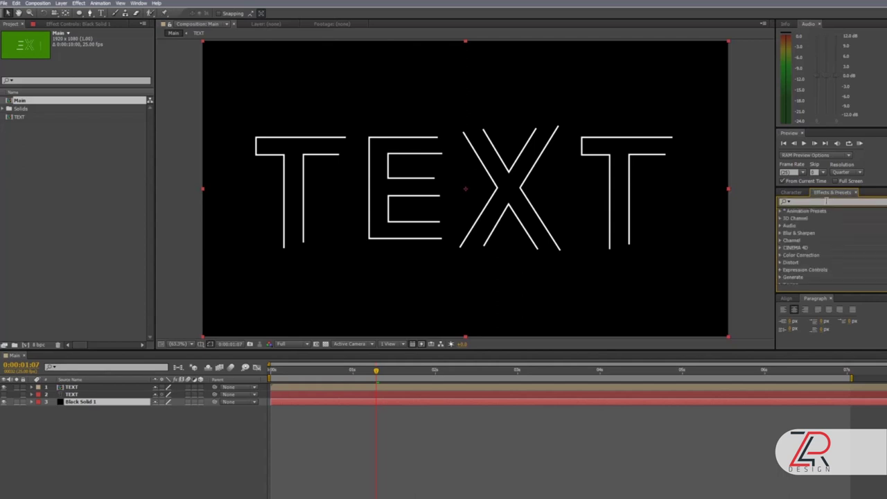
{"action": "type", "text": "ramp"}
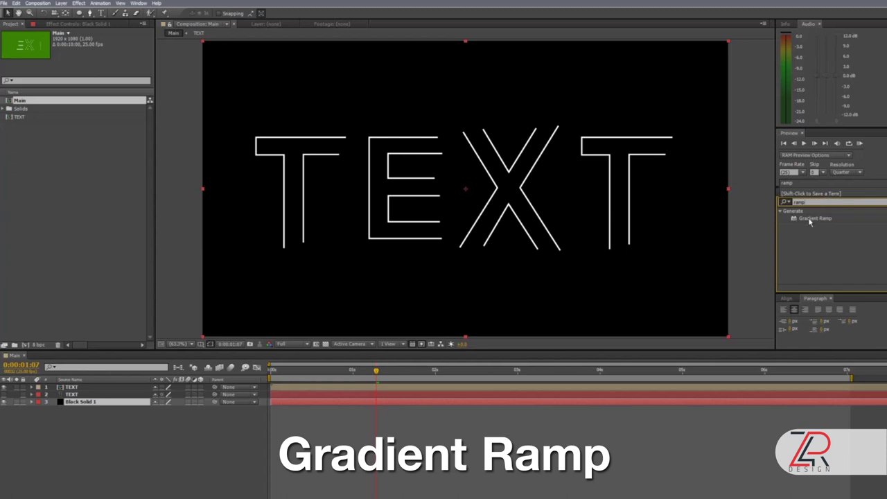
{"action": "double_click", "coordinate": [810, 219]}
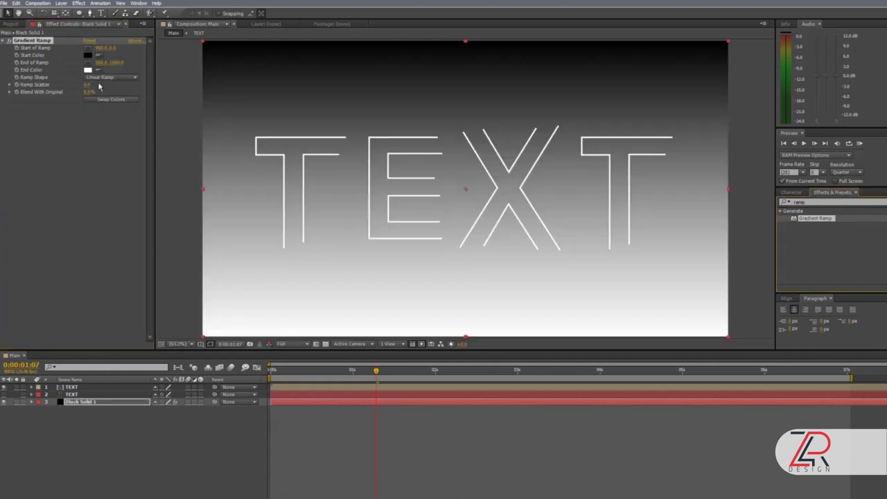
{"action": "left_click", "coordinate": [107, 77]}
{"action": "left_click", "coordinate": [104, 94]}
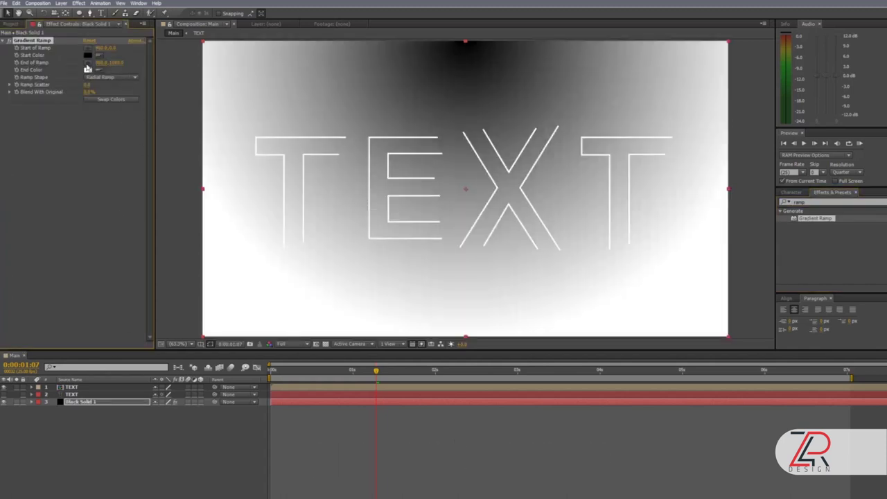
Put the ramp's end at the left edge and its start at the centre, then swap colours
{"action": "left_click", "coordinate": [156, 189]}
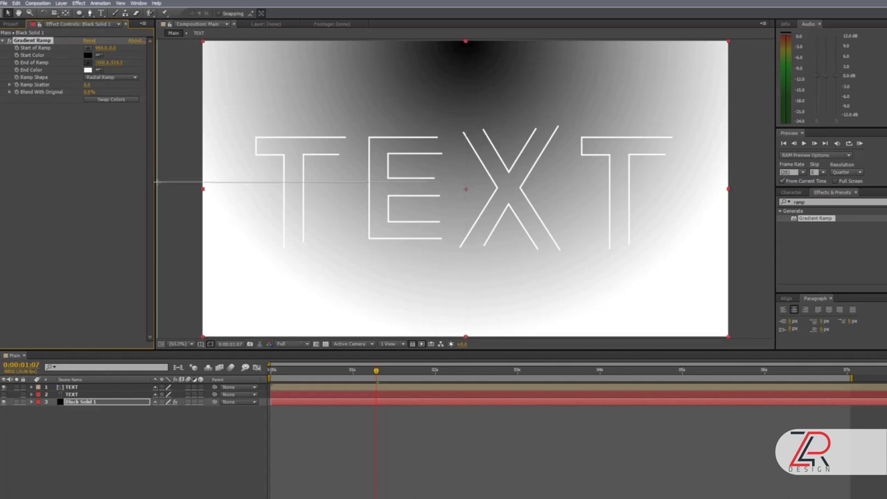
{"action": "left_click_drag", "start_coordinate": [466, 41], "coordinate": [465, 188]}
{"action": "left_click", "coordinate": [107, 100]}
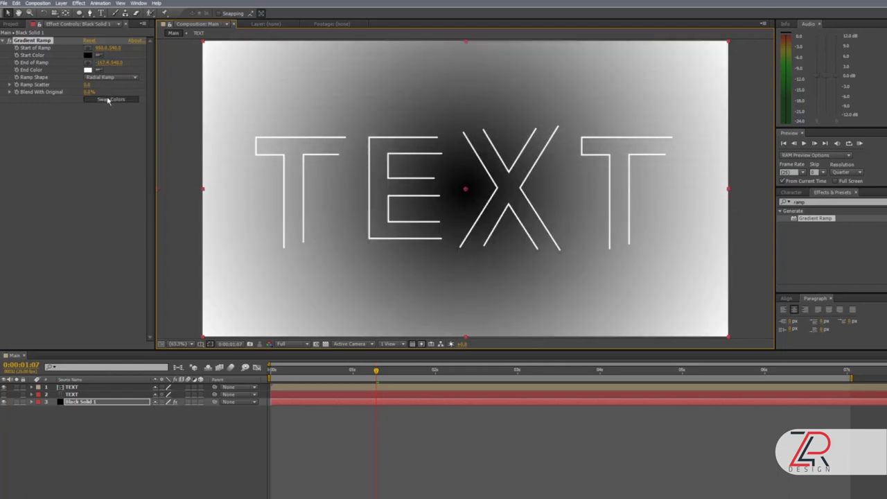
{"action": "left_click", "coordinate": [88, 56]}
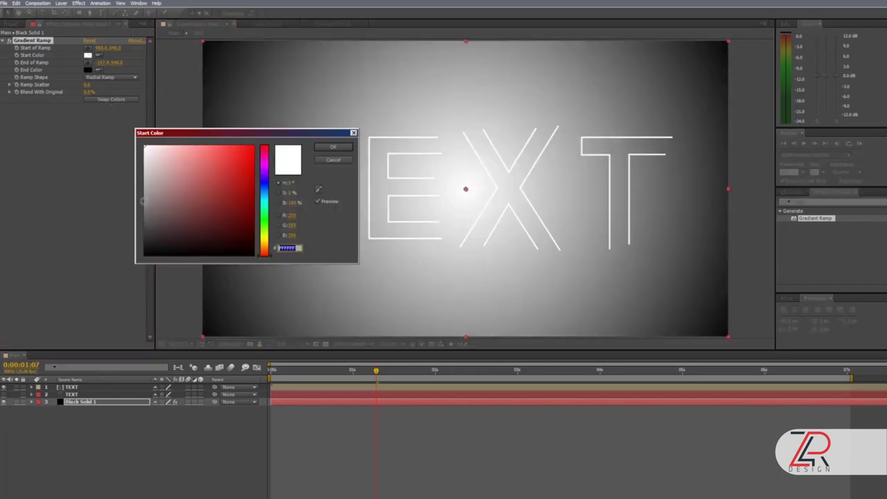
Set the gradient Start Color to dark blue and End Color to 00031D, then begin a new solid
{"action": "left_click", "coordinate": [145, 208]}
{"action": "left_click", "coordinate": [328, 149]}
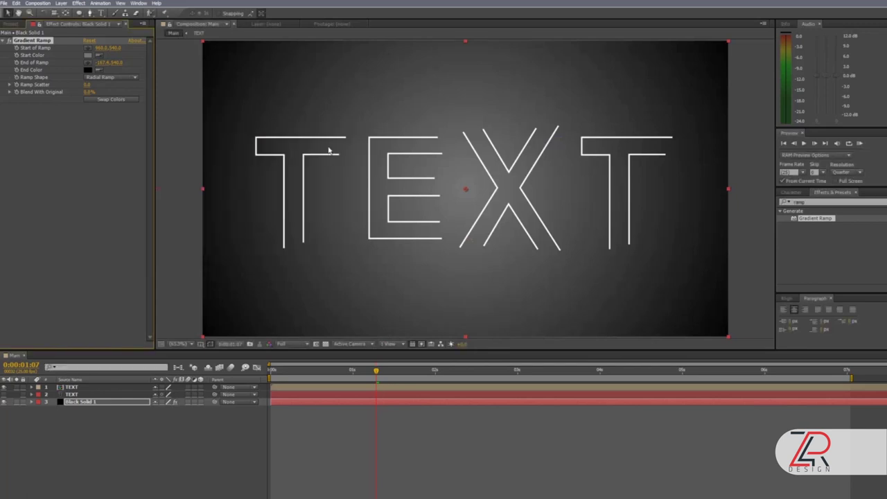
{"action": "left_click", "coordinate": [88, 70]}
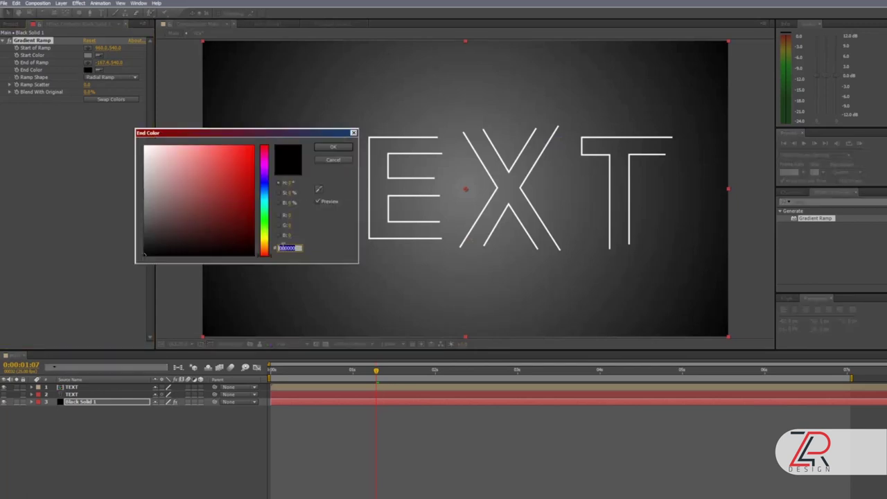
{"action": "type", "text": "00031D"}
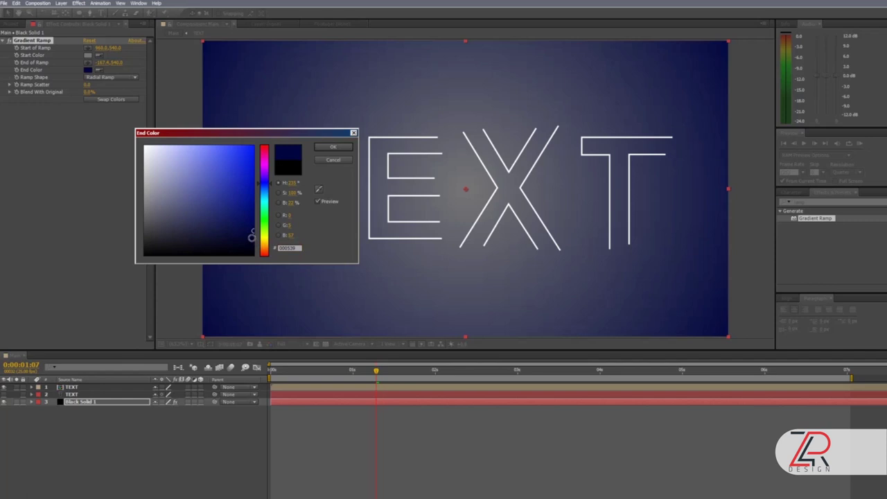
{"action": "left_click", "coordinate": [337, 148]}
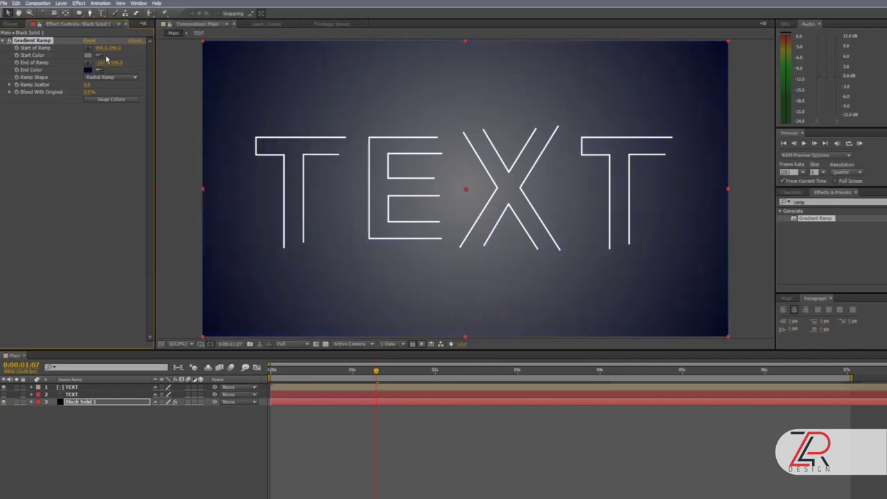
{"action": "left_click", "coordinate": [87, 55]}
{"action": "left_click_drag", "start_coordinate": [253, 237], "coordinate": [250, 233]}
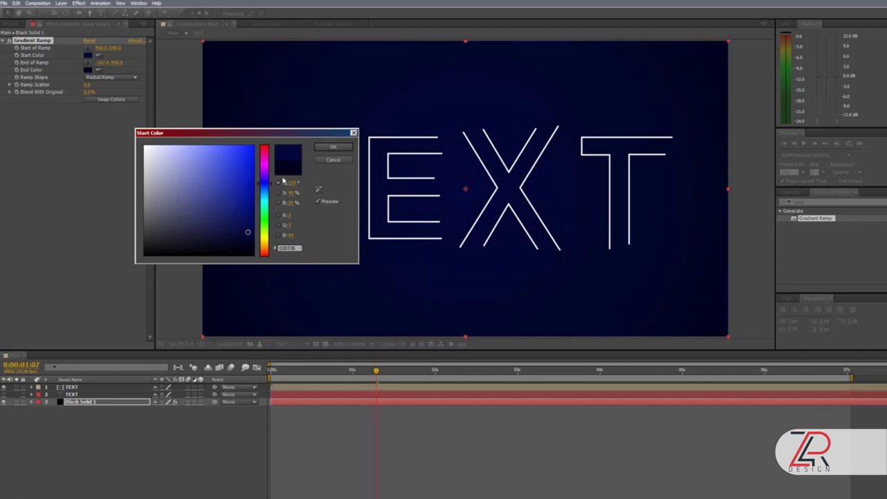
{"action": "left_click", "coordinate": [323, 150]}
{"action": "key", "text": "ctrl+y"}
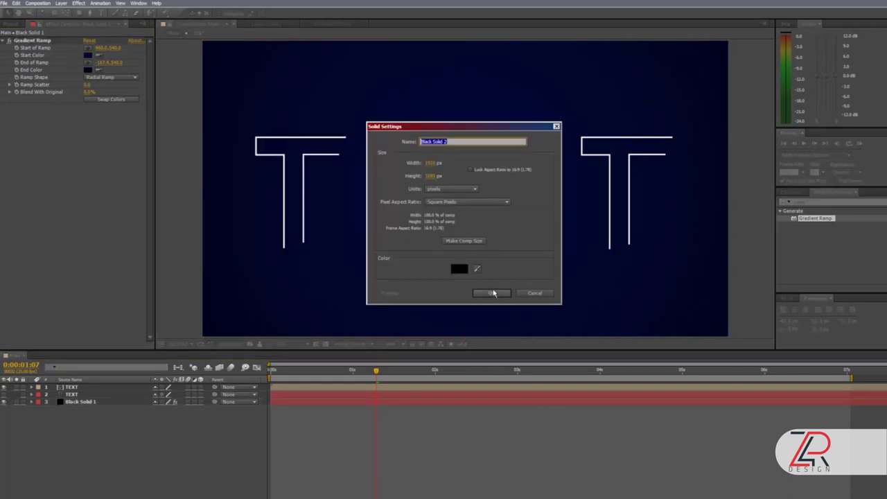
Name the new black solid noise and move it in the layer stack
{"action": "type", "text": "Ba"}
{"action": "type", "text": "se"}
{"action": "key", "text": "Return"}
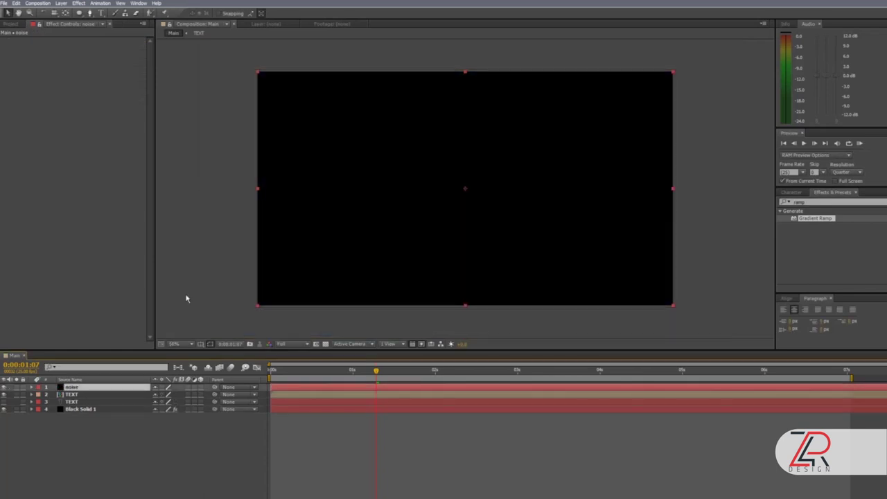
{"action": "left_click_drag", "start_coordinate": [81, 390], "coordinate": [82, 414]}
{"action": "key", "text": "shift+slash"}
Rename the gradient solid to ramp and place noise above it
{"action": "left_click", "coordinate": [85, 403]}
{"action": "key", "text": "Return"}
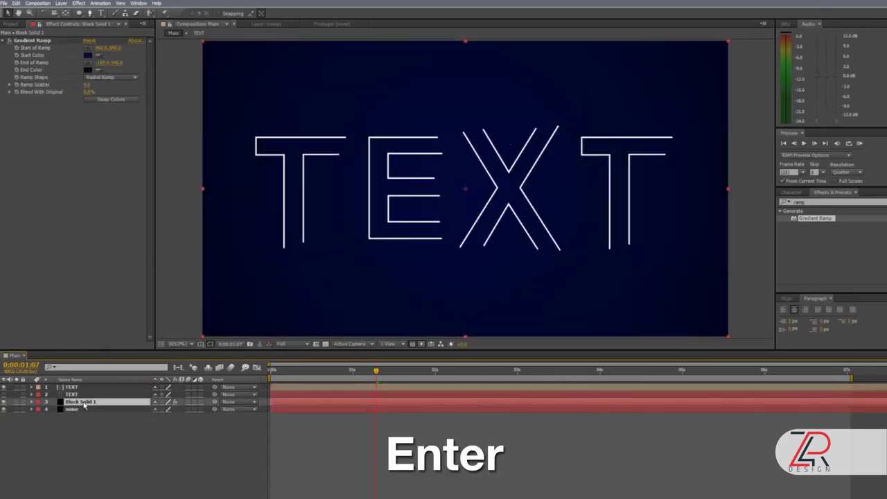
{"action": "type", "text": "ramp"}
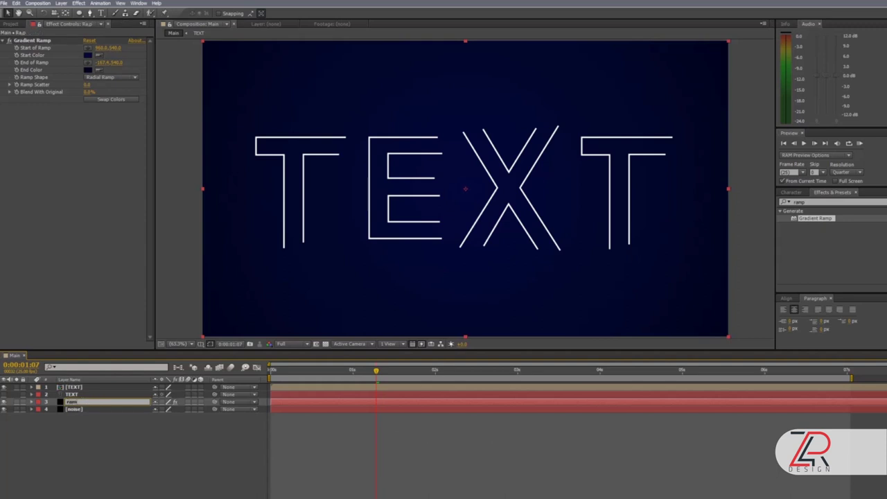
{"action": "key", "text": "Return"}
{"action": "left_click_drag", "start_coordinate": [82, 409], "coordinate": [83, 402]}
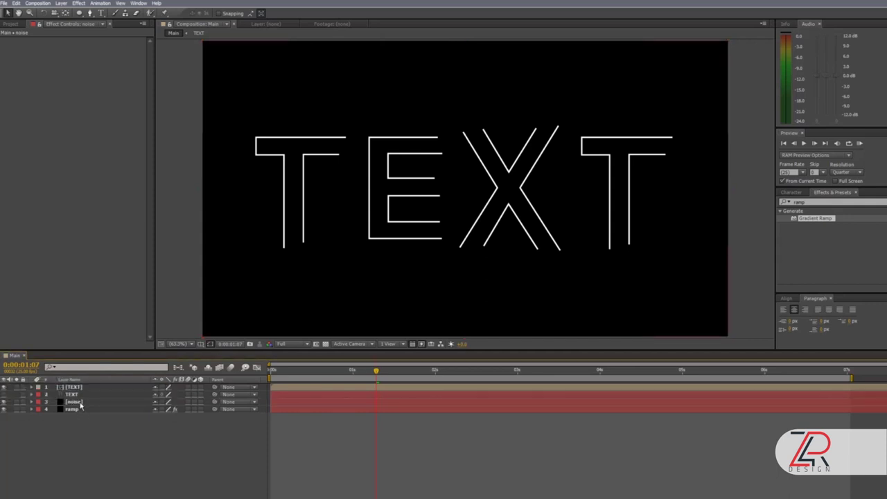
Apply Fractal Noise to the noise layer and raise its Contrast to 150
{"action": "left_click", "coordinate": [812, 201]}
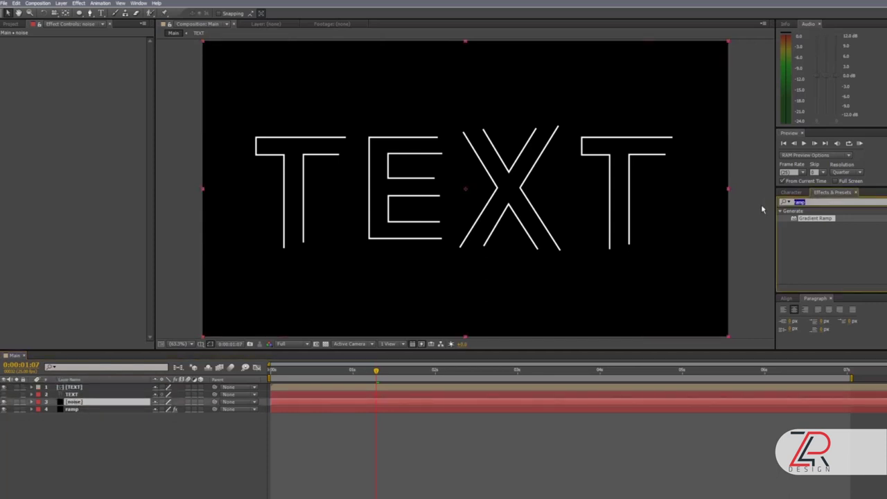
{"action": "type", "text": "noise"}
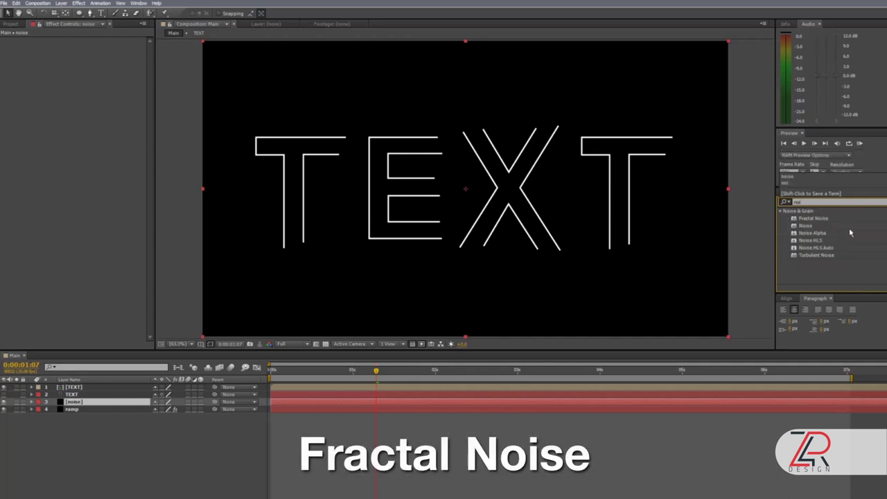
{"action": "left_click_drag", "start_coordinate": [812, 218], "coordinate": [700, 240]}
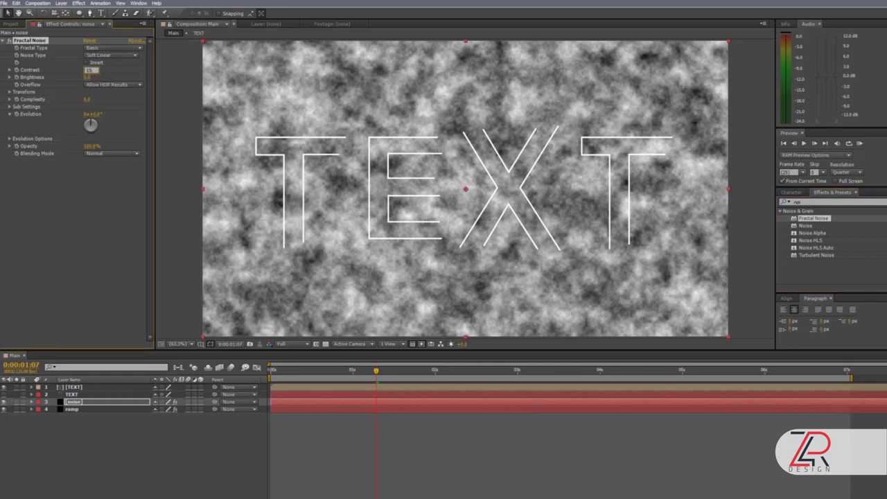
{"action": "left_click_drag", "start_coordinate": [88, 71], "coordinate": [90, 73]}
{"action": "type", "text": "0.0"}
{"action": "left_click", "coordinate": [88, 77]}
Set Fractal Noise Brightness -20, Complexity 5 and Transform Scale 1000
{"action": "type", "text": "-20"}
{"action": "key", "text": "Return"}
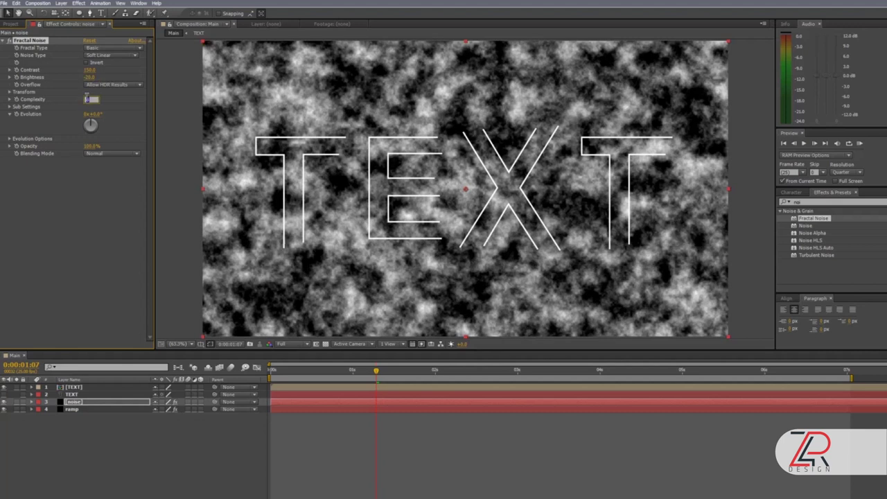
{"action": "key", "text": "Return"}
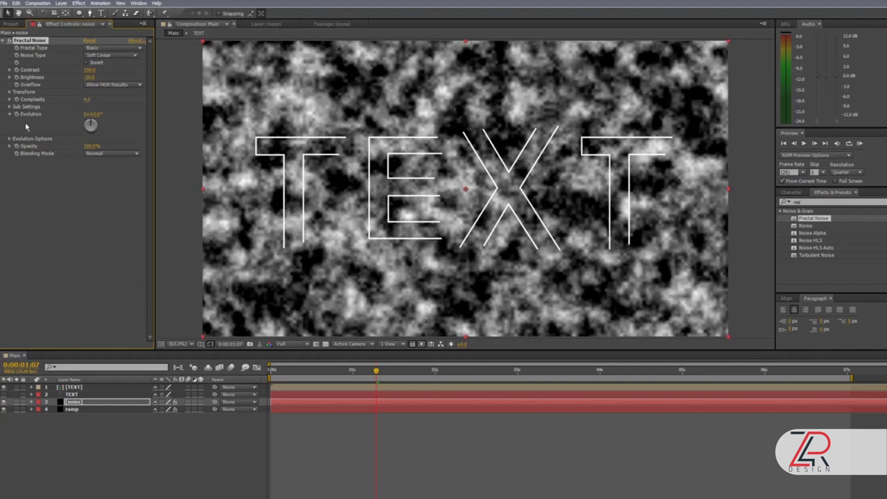
{"action": "left_click", "coordinate": [9, 92]}
{"action": "left_click", "coordinate": [90, 115]}
{"action": "type", "text": "3000"}
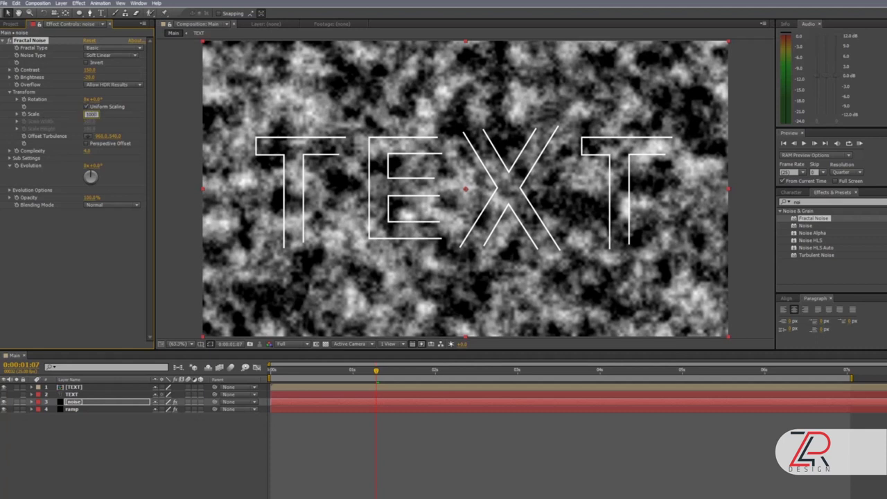
{"action": "key", "text": "Return"}
{"action": "left_click", "coordinate": [16, 113]}
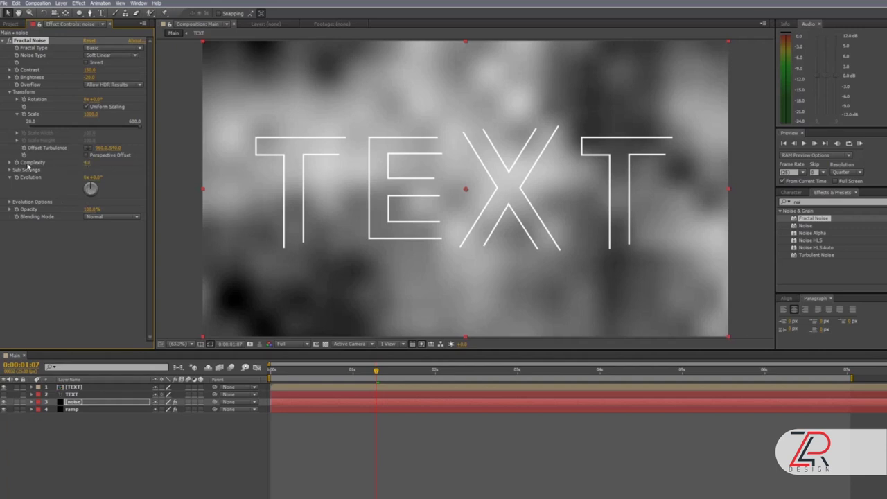
{"action": "left_click", "coordinate": [10, 92]}
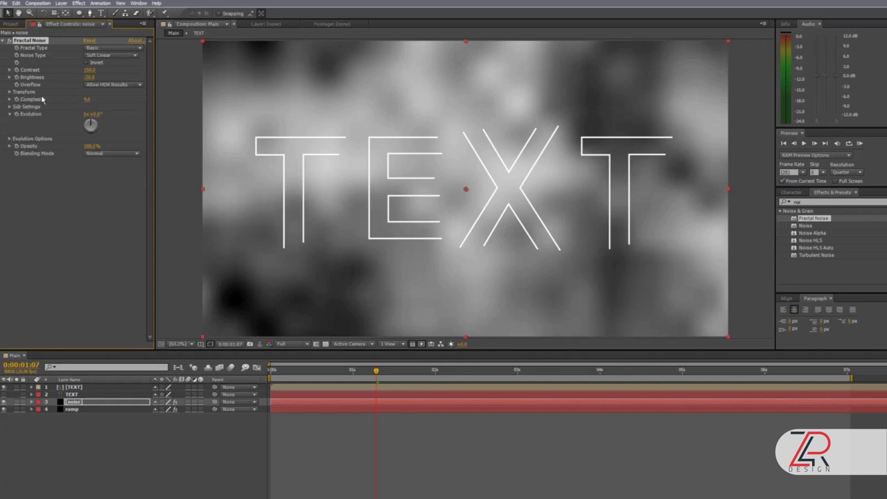
Drive Evolution with a time*100 expression and preview from the start
{"action": "left_click", "coordinate": [17, 114], "text": "alt"}
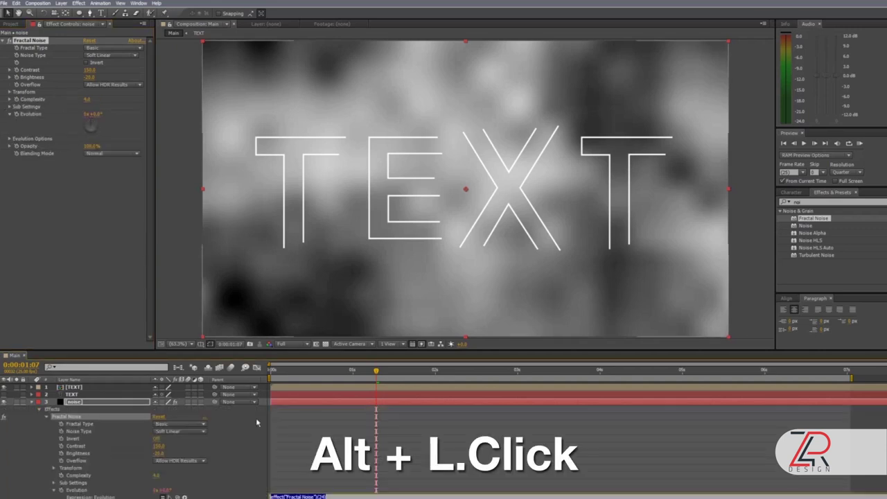
{"action": "type", "text": "time * 100"}
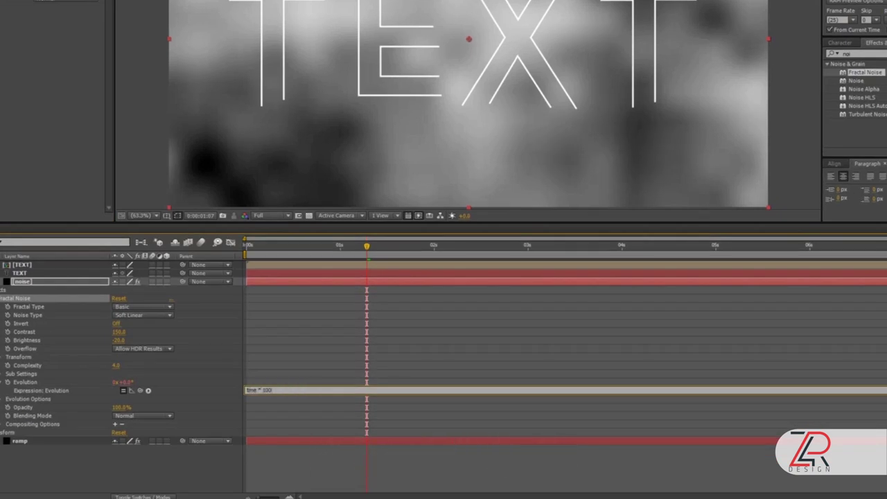
{"action": "left_click", "coordinate": [307, 380]}
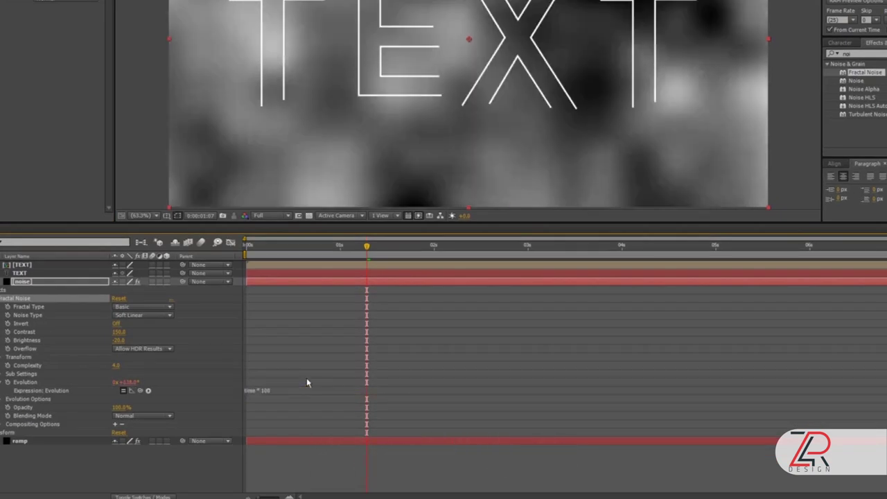
{"action": "key", "text": "Home"}
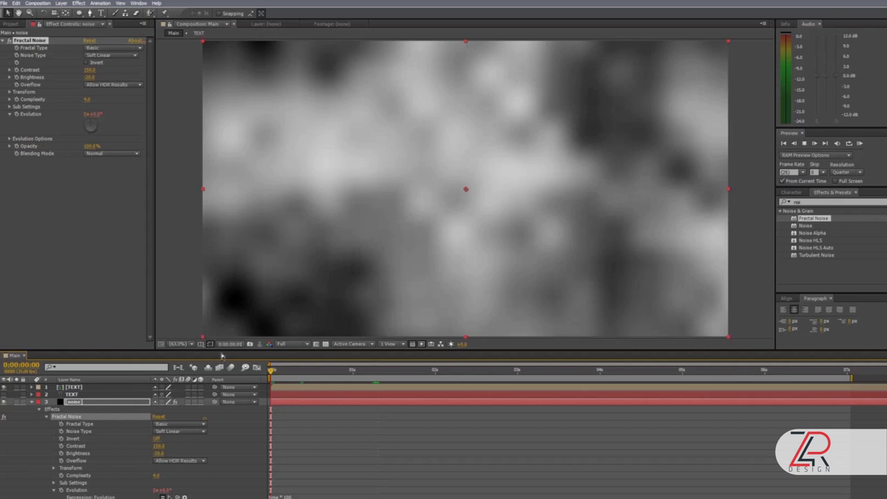
{"action": "key", "text": "space"}
{"action": "left_click", "coordinate": [27, 186]}
Apply Tint to the noise layer and map black to dark blue
{"action": "left_click", "coordinate": [811, 210]}
{"action": "type", "text": "ti"}
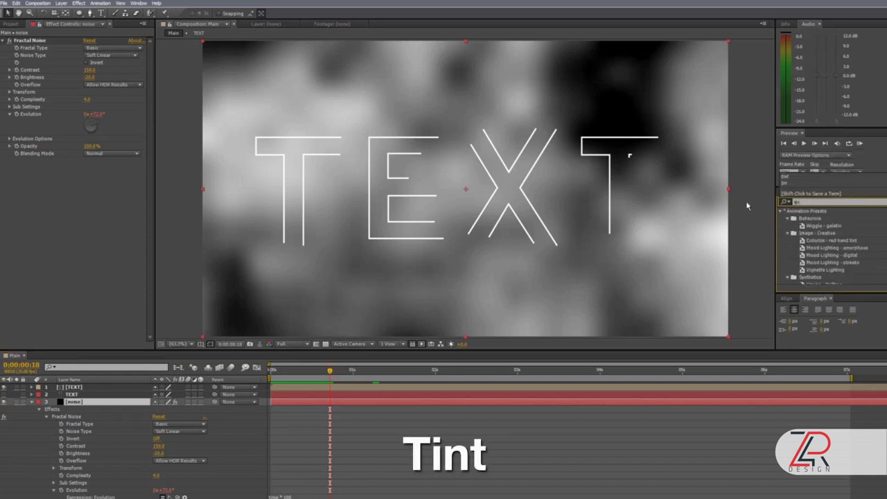
{"action": "type", "text": "nt"}
{"action": "double_click", "coordinate": [803, 240]}
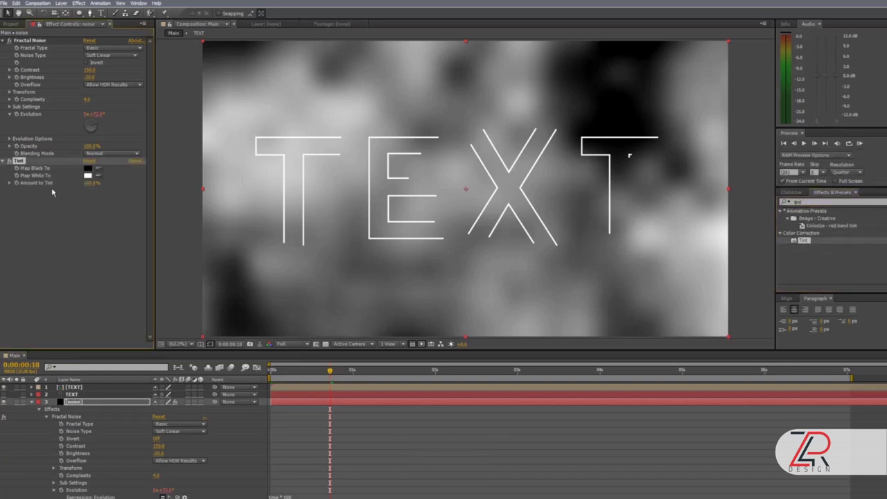
{"action": "left_click", "coordinate": [88, 169]}
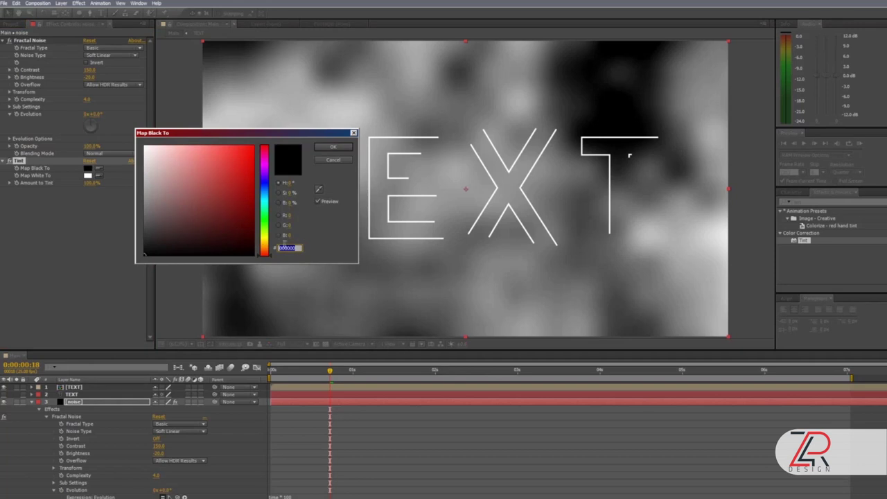
{"action": "key", "text": "ctrl+v"}
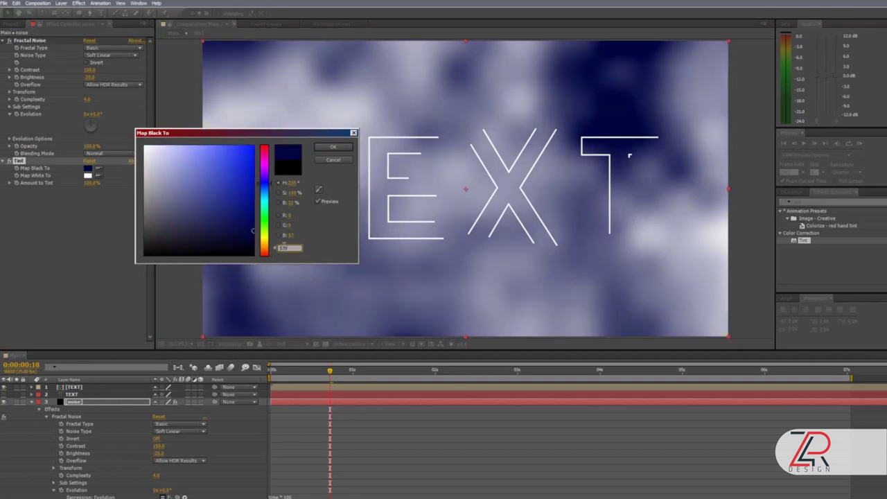
{"action": "left_click", "coordinate": [251, 234]}
{"action": "left_click", "coordinate": [333, 146]}
Set Tint's Map White To a purple shade, refining the hue
{"action": "left_click", "coordinate": [88, 175]}
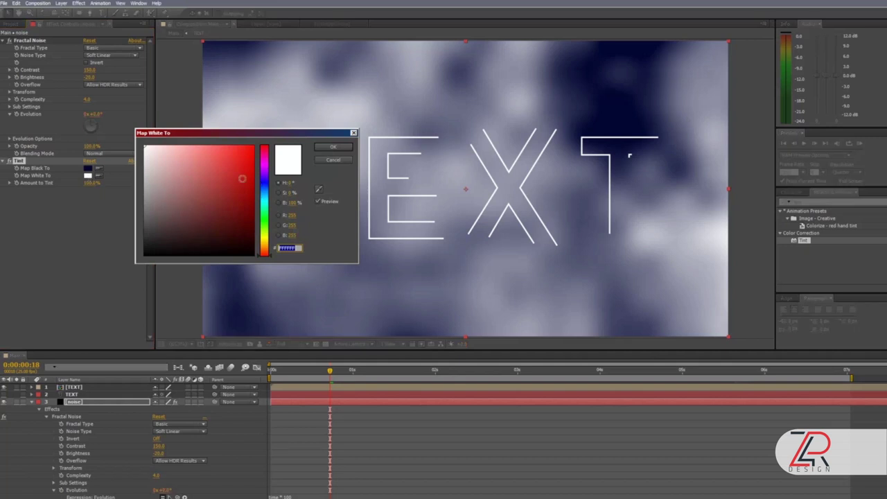
{"action": "key", "text": "ctrl+v"}
{"action": "left_click_drag", "start_coordinate": [264, 187], "coordinate": [264, 172]}
{"action": "left_click", "coordinate": [248, 190]}
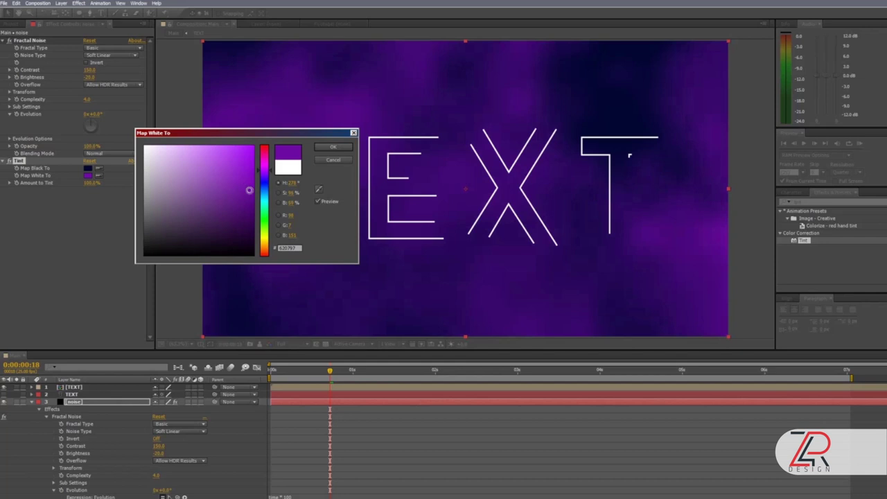
{"action": "left_click", "coordinate": [270, 170]}
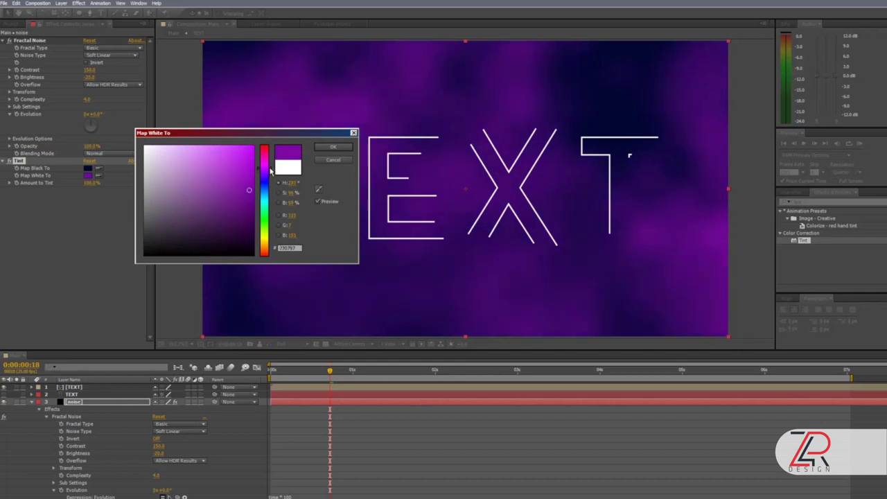
{"action": "left_click", "coordinate": [332, 148]}
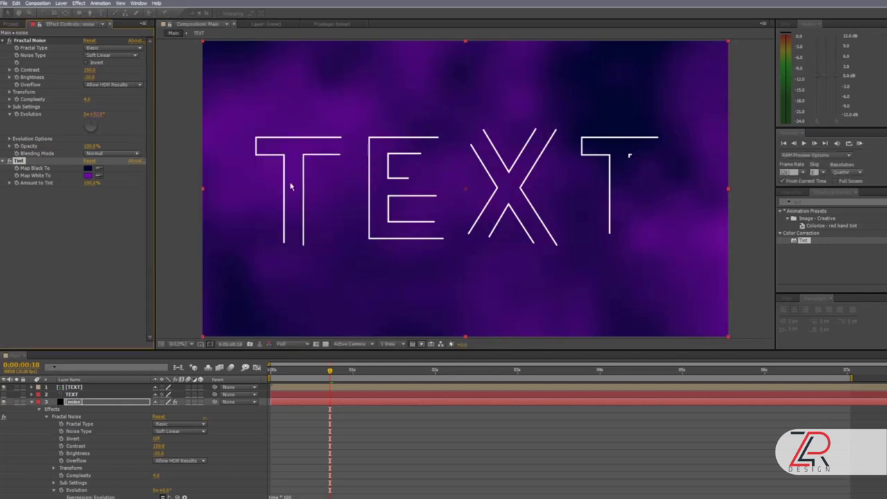
{"action": "left_click", "coordinate": [86, 99]}
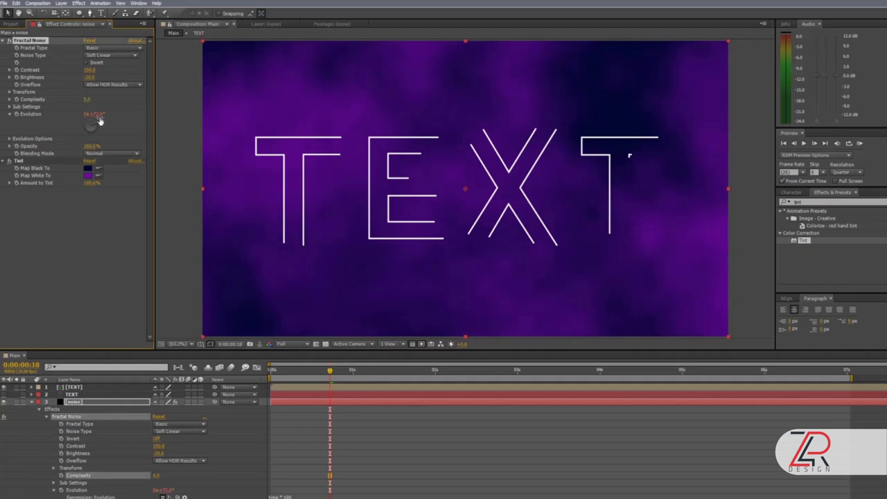
{"action": "left_click", "coordinate": [88, 175]}
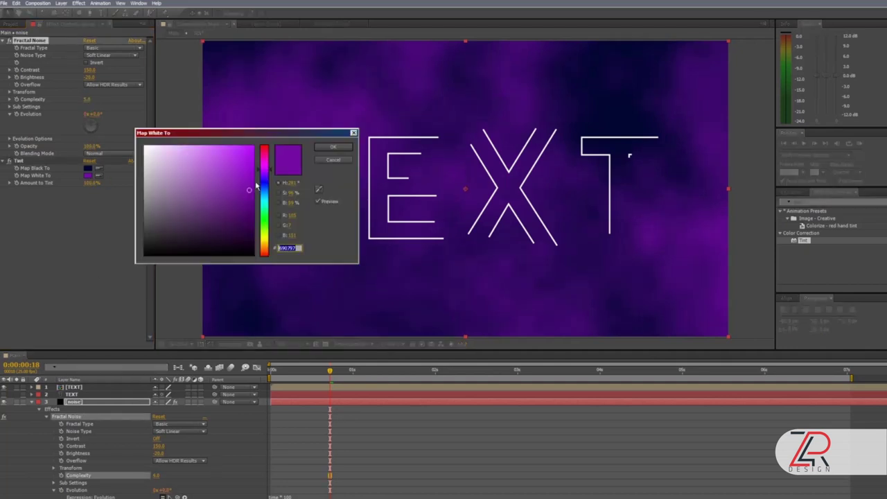
{"action": "left_click_drag", "start_coordinate": [255, 187], "coordinate": [250, 199]}
{"action": "left_click", "coordinate": [331, 148]}
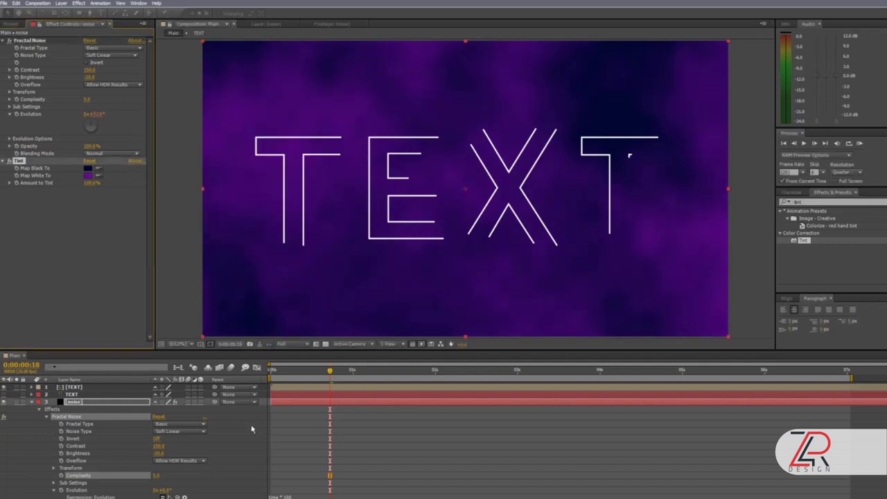
Draw an elliptical mask on the noise layer with feather 350 and expansion 100
{"action": "key", "text": "q"}
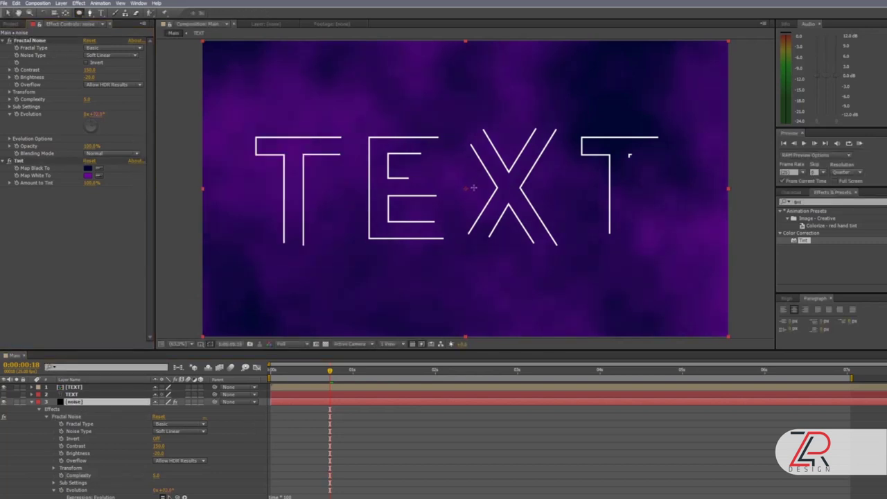
{"action": "left_click_drag", "start_coordinate": [464, 188], "coordinate": [633, 279]}
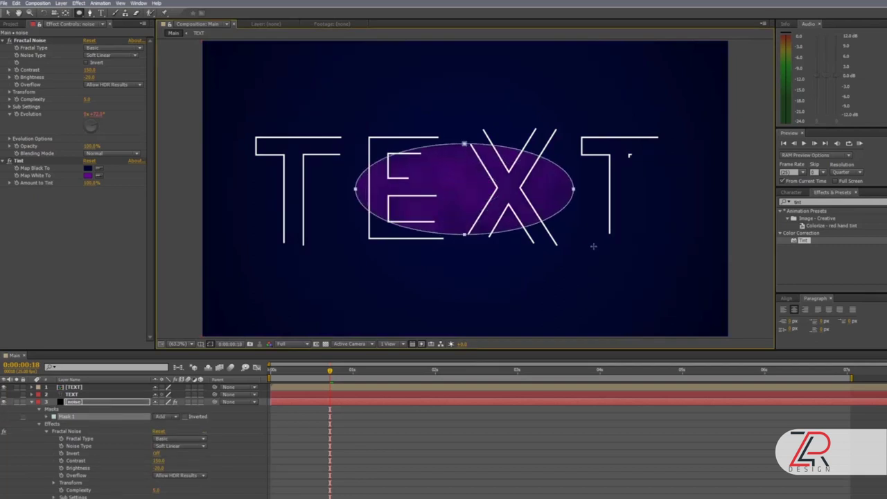
{"action": "left_click", "coordinate": [46, 416]}
{"action": "left_click", "coordinate": [40, 454]}
{"action": "mouse_move", "coordinate": [164, 431]}
{"action": "left_mouse_down"}
{"action": "mouse_move", "coordinate": [191, 430]}
{"action": "mouse_move", "coordinate": [176, 440]}
{"action": "left_mouse_up"}
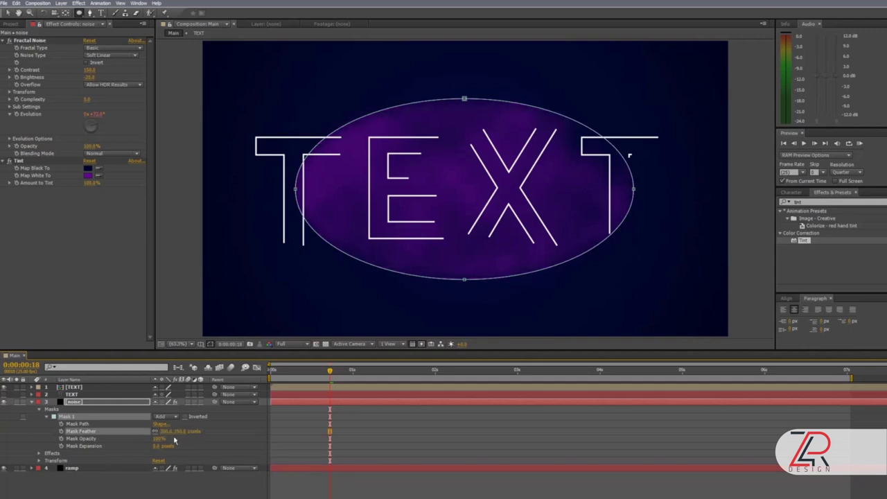
{"action": "left_click", "coordinate": [160, 446]}
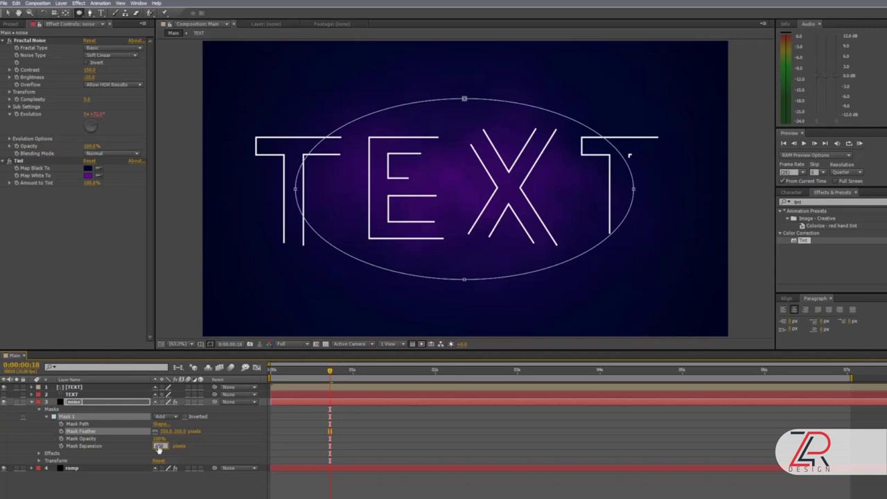
{"action": "type", "text": "100"}
{"action": "key", "text": "Return"}
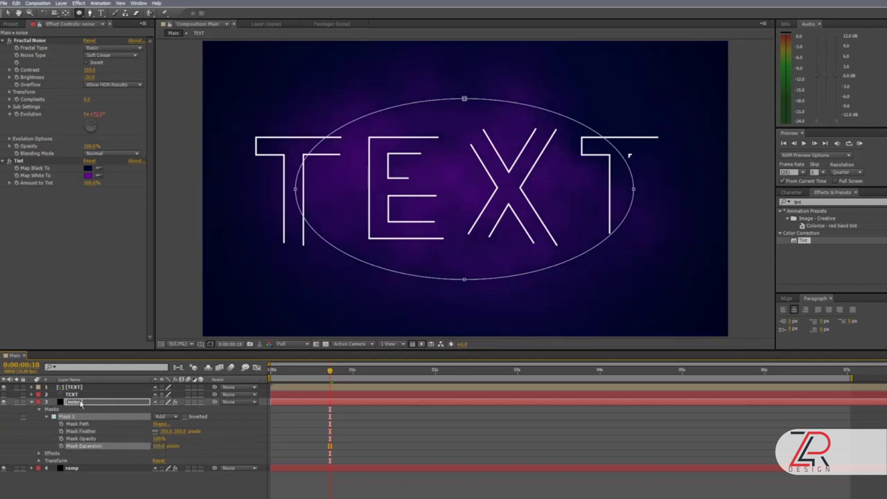
Darken the purple of Tint's Map White To
{"action": "left_click", "coordinate": [81, 403]}
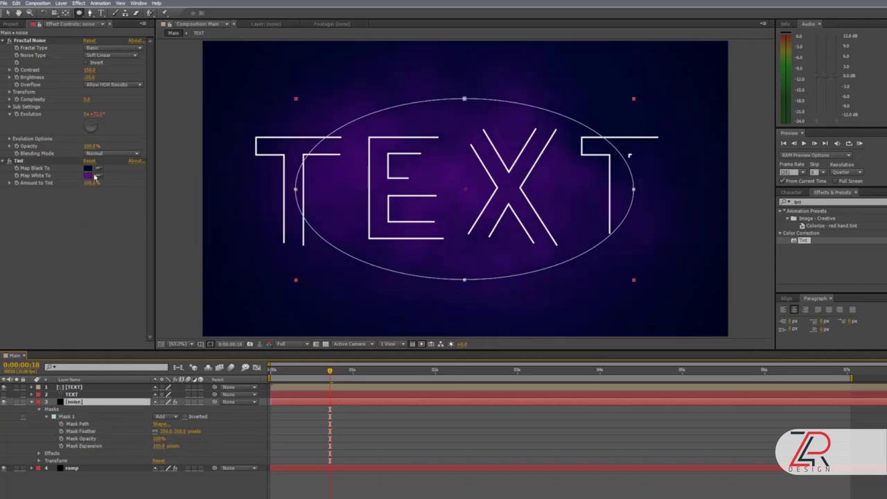
{"action": "left_click", "coordinate": [89, 175]}
{"action": "left_click", "coordinate": [249, 224]}
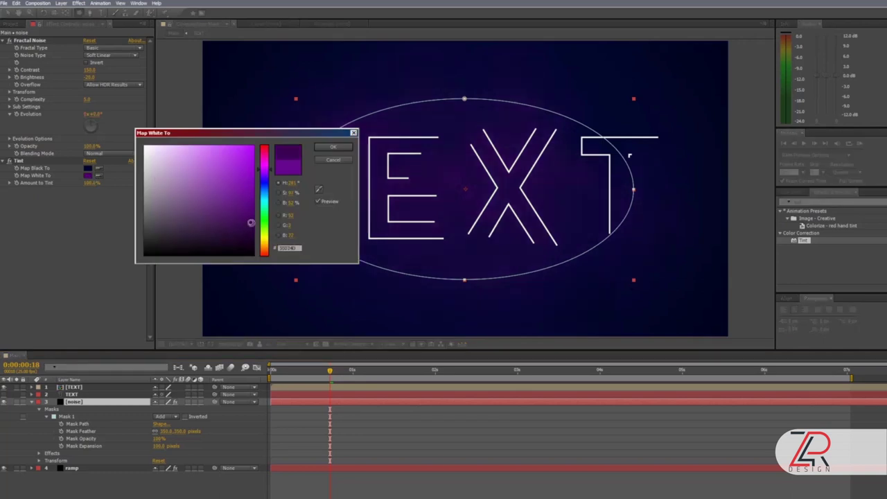
{"action": "left_click", "coordinate": [331, 148]}
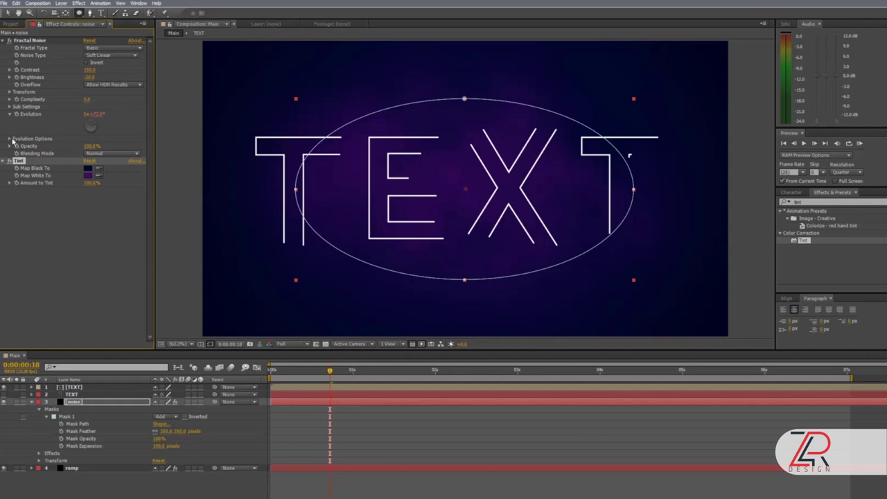
Try Fractal Noise Scale 5000 and 100, then settle on 500
{"action": "left_click", "coordinate": [10, 92]}
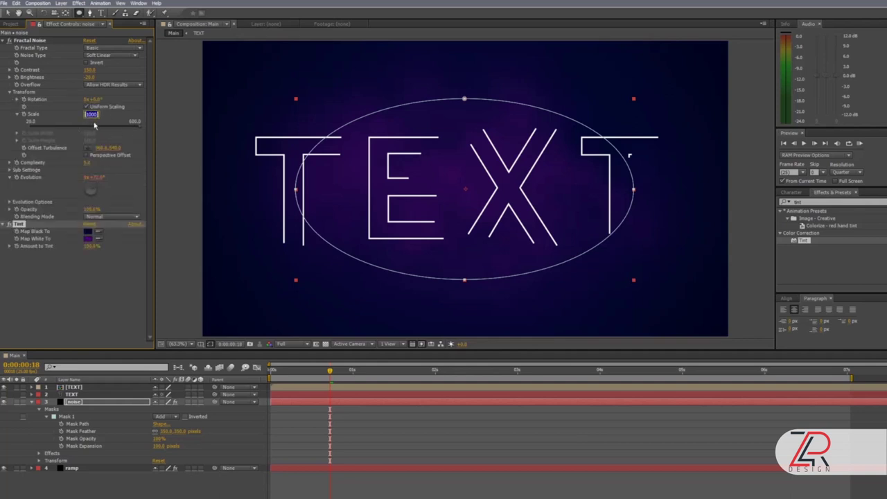
{"action": "type", "text": "500"}
{"action": "key", "text": "Return"}
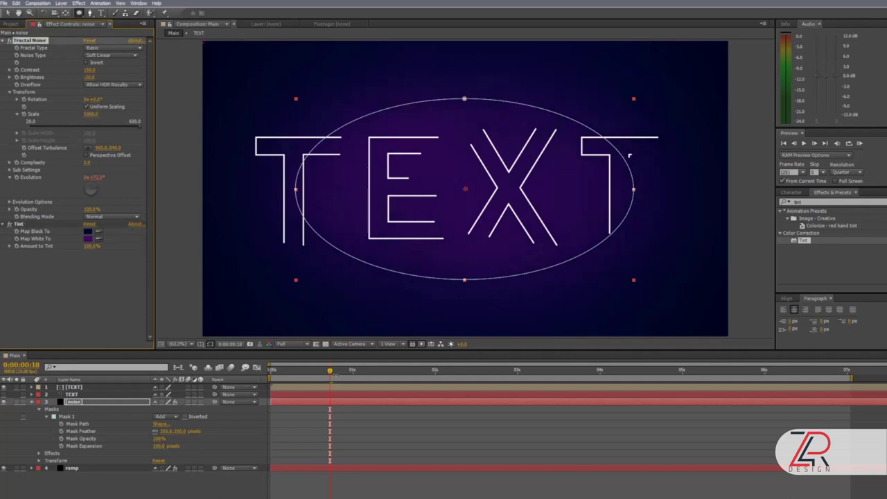
{"action": "key", "text": "KP_0"}
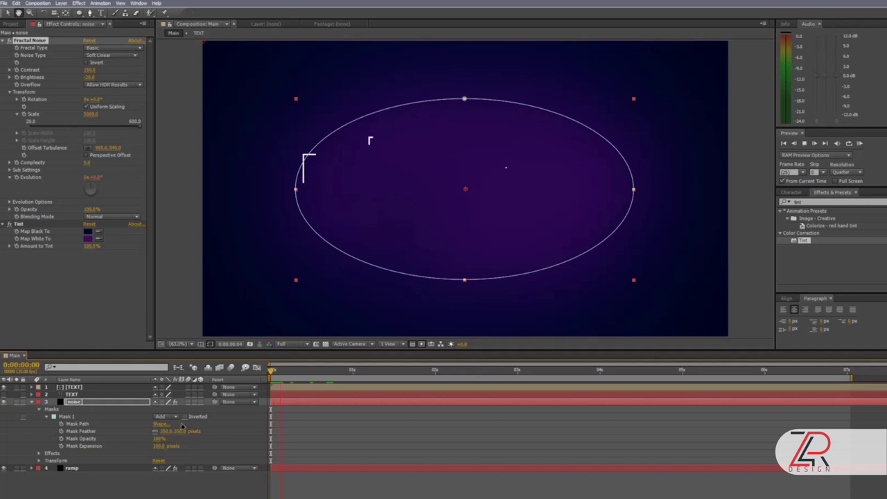
{"action": "left_click", "coordinate": [91, 114]}
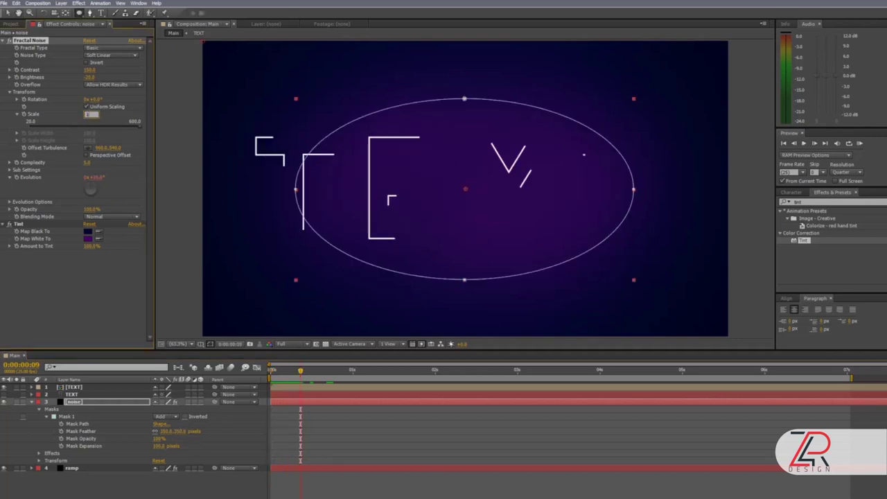
{"action": "type", "text": "100"}
{"action": "key", "text": "Return"}
{"action": "left_click", "coordinate": [91, 114]}
{"action": "type", "text": "500"}
{"action": "key", "text": "Return"}
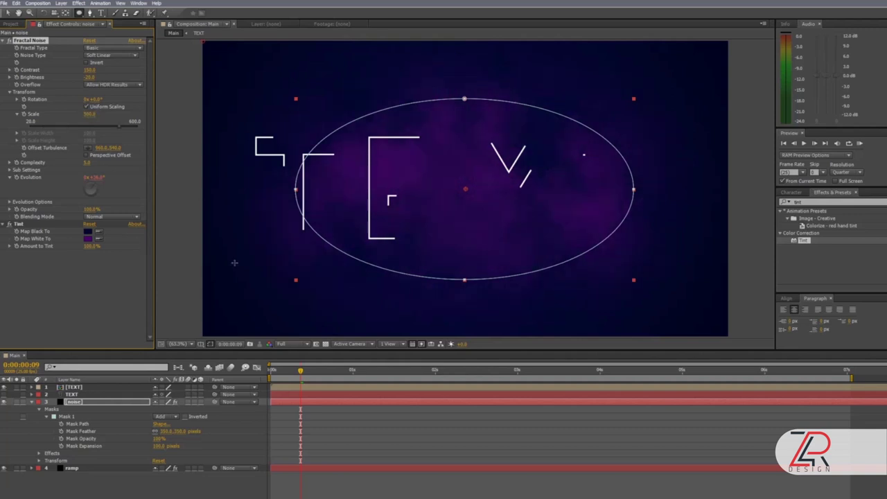
Pick a new purple for Map White To and preview from the start
{"action": "left_click", "coordinate": [87, 238]}
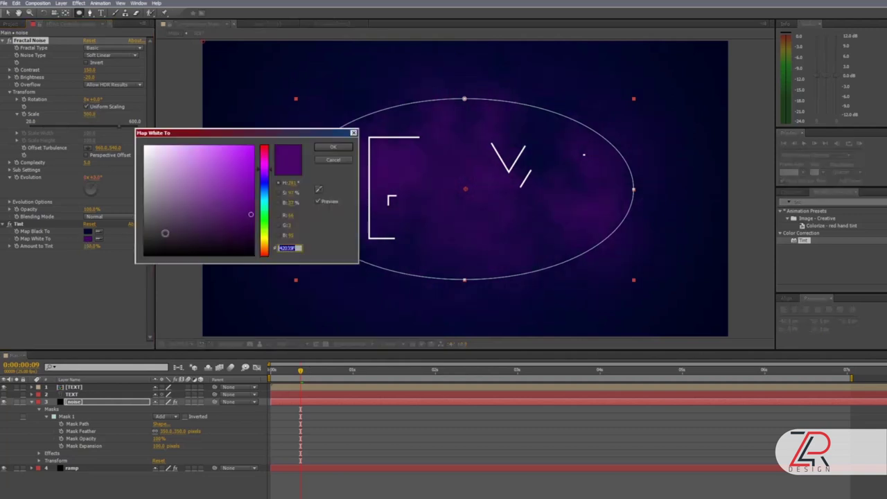
{"action": "left_click", "coordinate": [248, 197]}
{"action": "left_click", "coordinate": [333, 147]}
{"action": "key", "text": "Home"}
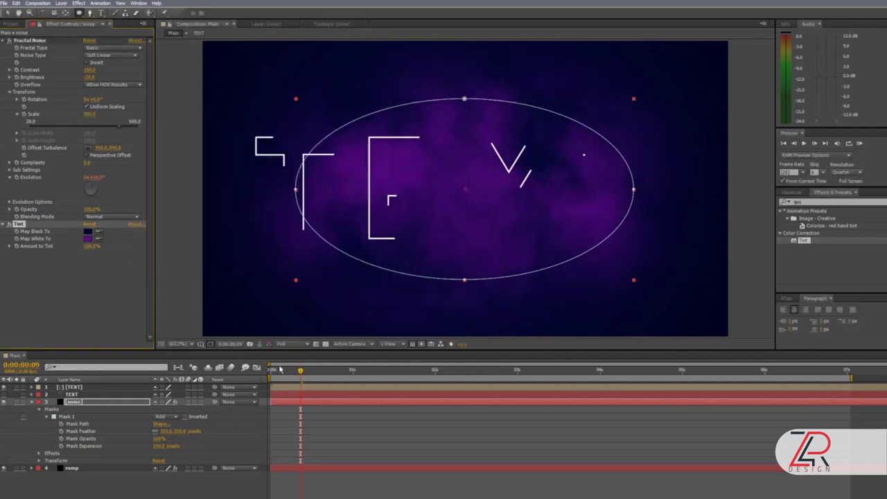
{"action": "key", "text": "space"}
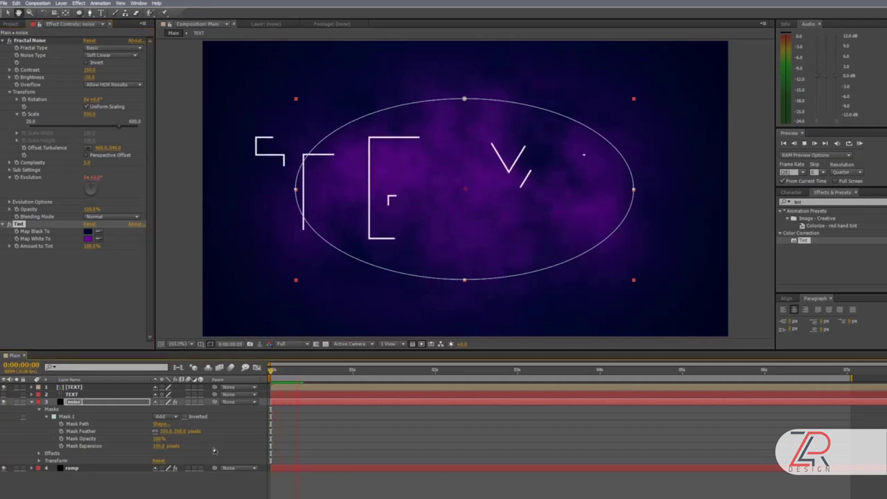
Open the TEXT precomp and reveal all eleven shape layers' Start and End keyframes
{"action": "key", "text": "q"}
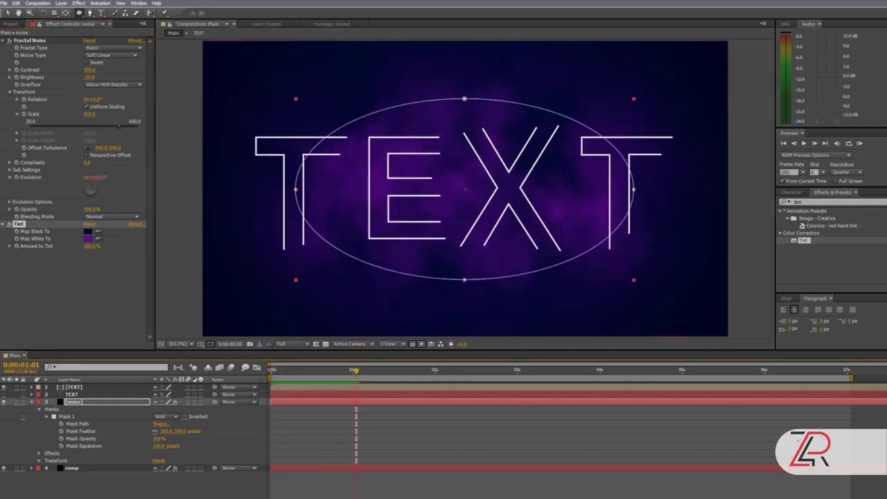
{"action": "left_click_drag", "start_coordinate": [355, 371], "coordinate": [818, 388]}
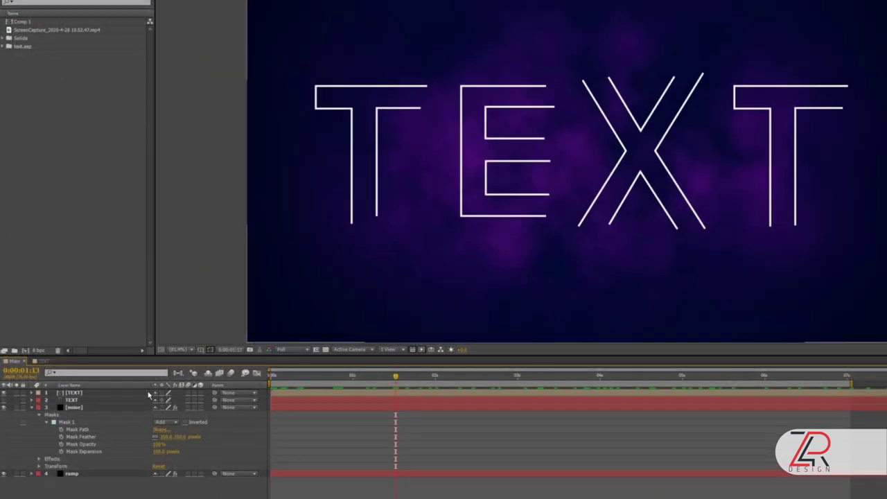
{"action": "double_click", "coordinate": [77, 394]}
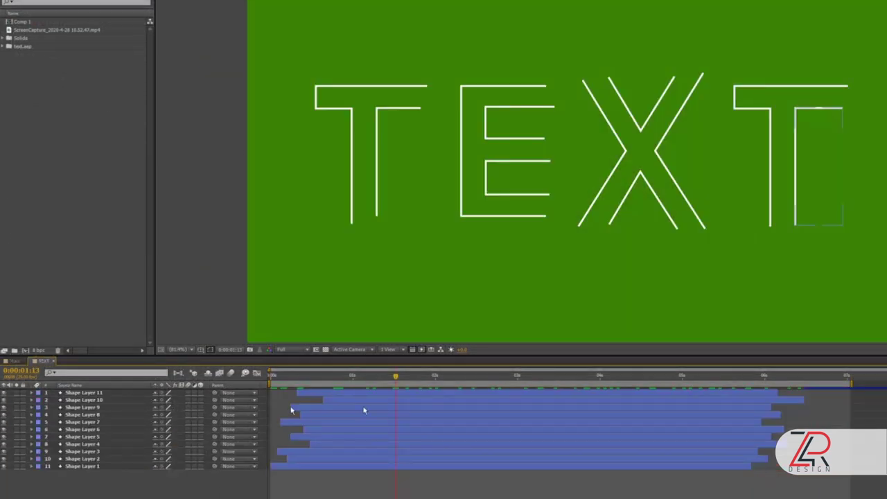
{"action": "left_click_drag", "start_coordinate": [141, 488], "coordinate": [90, 388]}
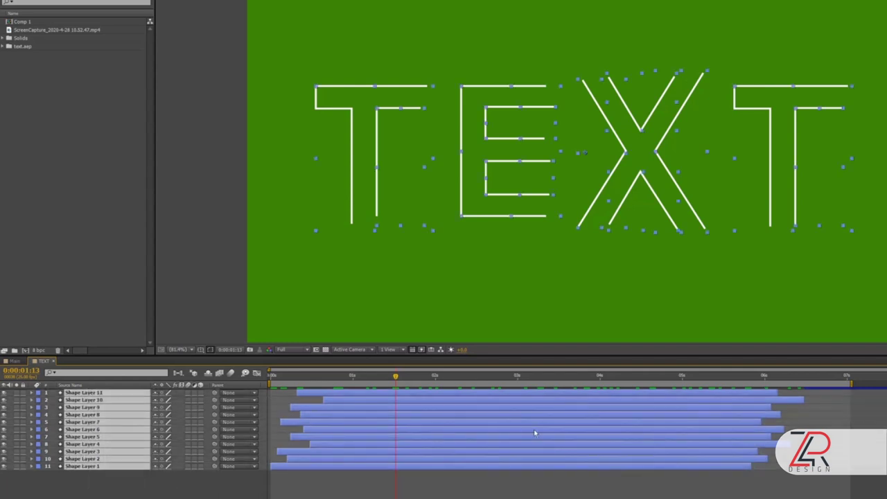
{"action": "scroll", "coordinate": [561, 434], "scroll_direction": "up", "scroll_amount": 5}
{"action": "scroll", "coordinate": [332, 463], "scroll_direction": "down", "scroll_amount": 5}
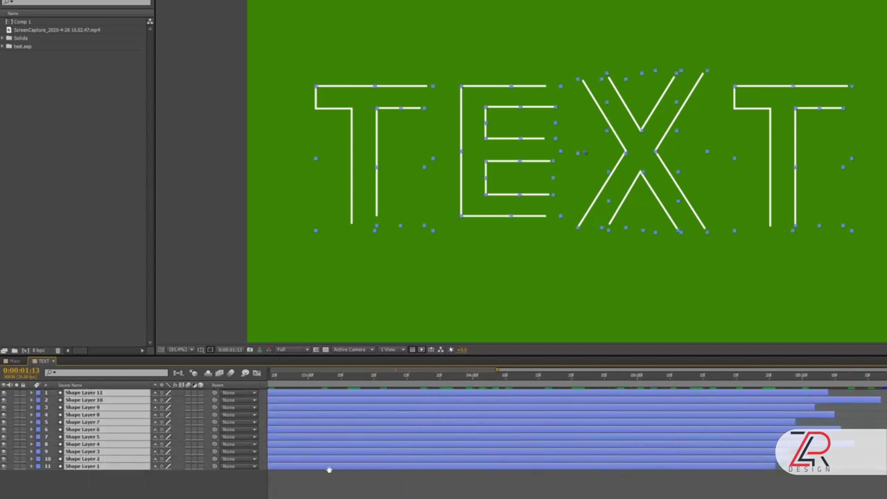
{"action": "key", "text": "u"}
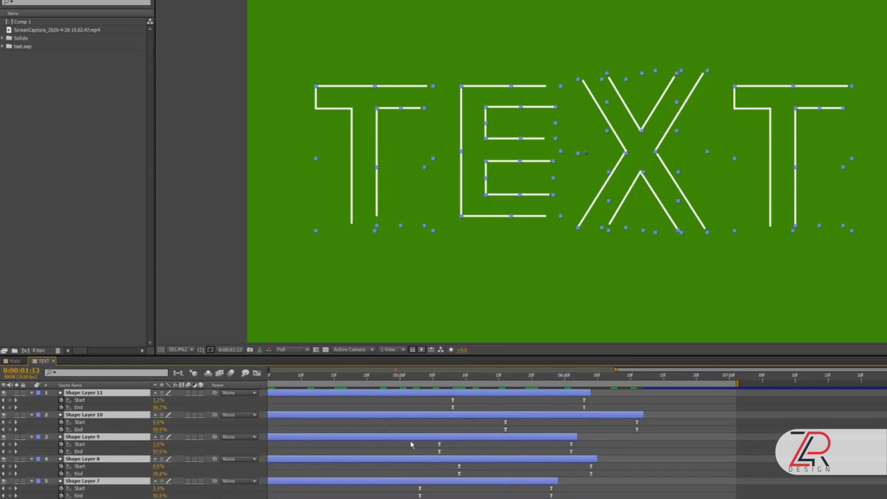
Time-reverse the selected trim keyframes and return to the Main composition
{"action": "mouse_move", "coordinate": [423, 397]}
{"action": "left_mouse_down"}
{"action": "mouse_move", "coordinate": [647, 454]}
{"action": "mouse_move", "coordinate": [648, 494]}
{"action": "left_mouse_up"}
{"action": "scroll", "coordinate": [412, 476], "scroll_direction": "down", "scroll_amount": 1}
{"action": "left_click", "coordinate": [555, 489]}
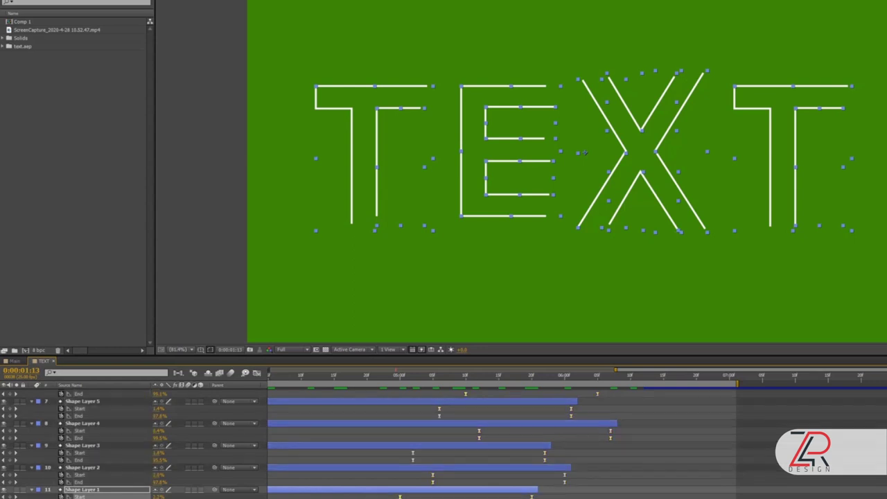
{"action": "left_click_drag", "start_coordinate": [556, 489], "coordinate": [669, 368]}
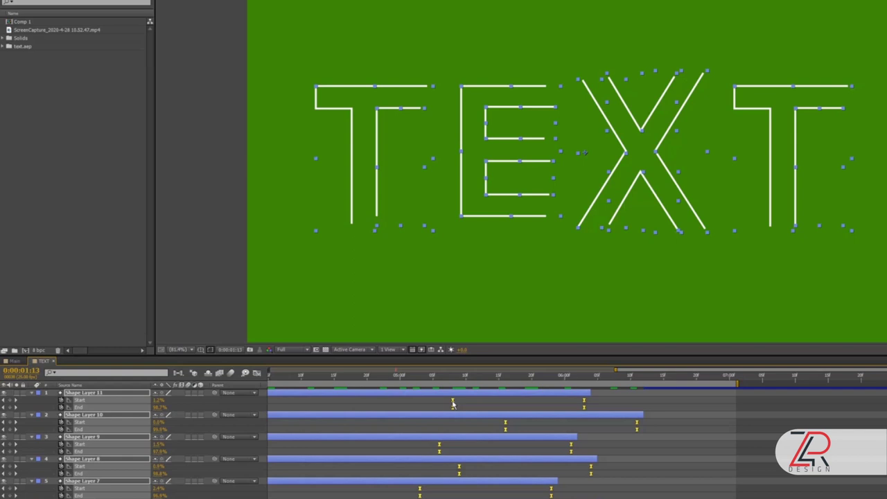
{"action": "right_click", "coordinate": [453, 404]}
{"action": "mouse_move", "coordinate": [493, 487]}
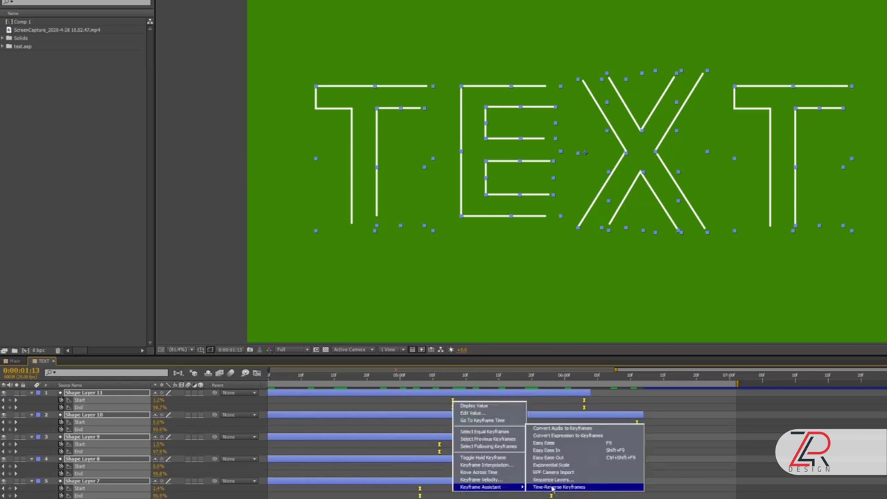
{"action": "left_click", "coordinate": [550, 487]}
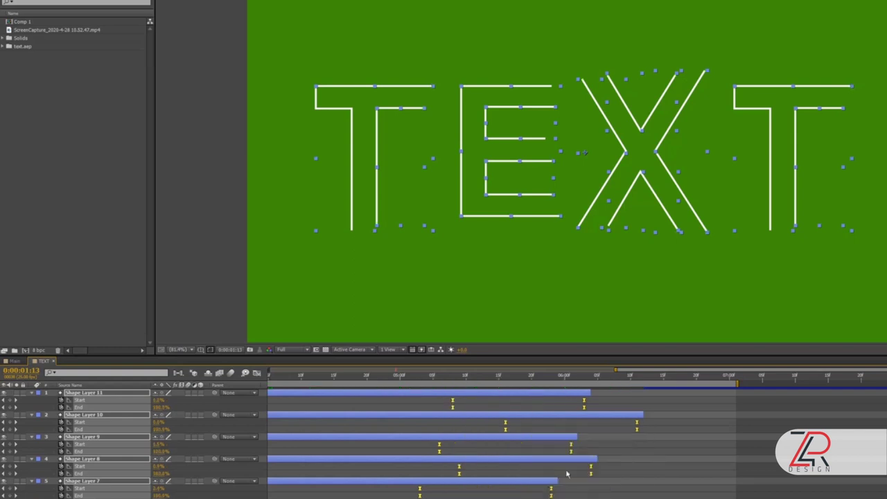
{"action": "left_click", "coordinate": [16, 361]}
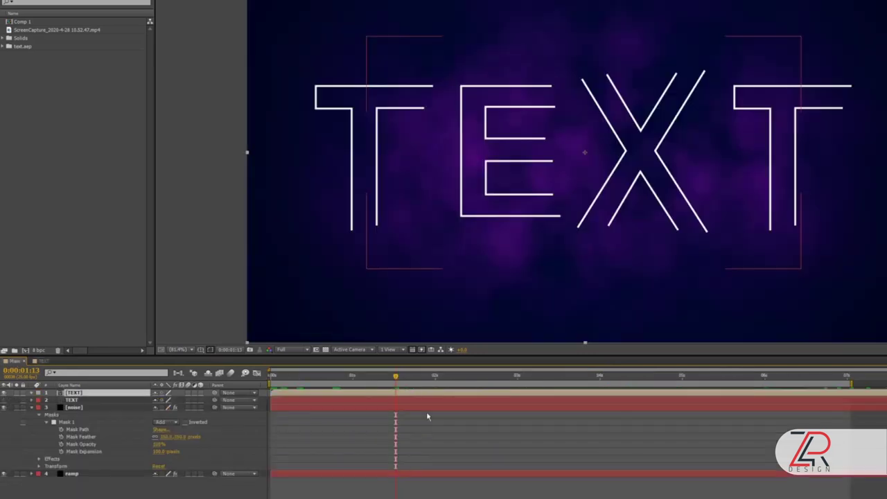
{"action": "left_click_drag", "start_coordinate": [395, 379], "coordinate": [726, 389]}
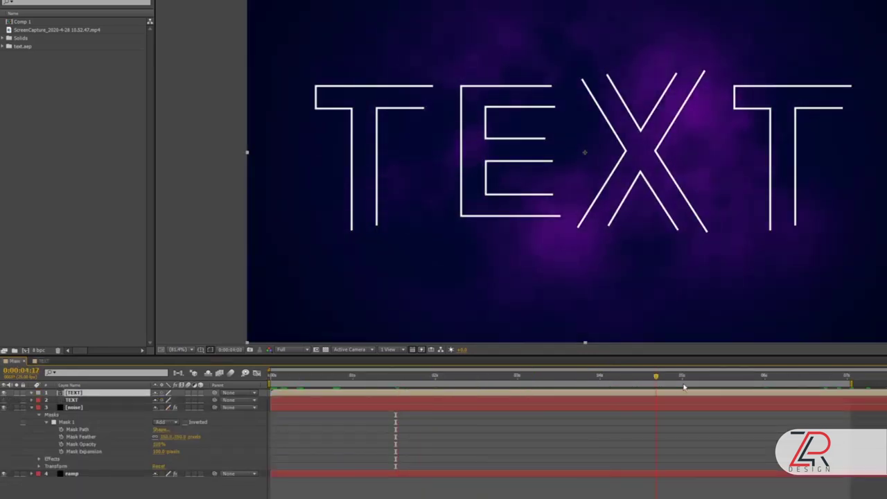
{"action": "left_click_drag", "start_coordinate": [726, 389], "coordinate": [177, 413]}
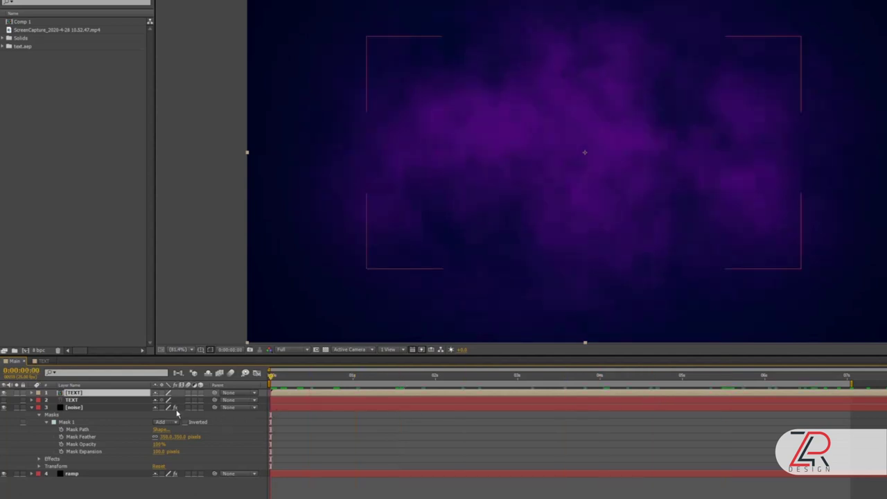